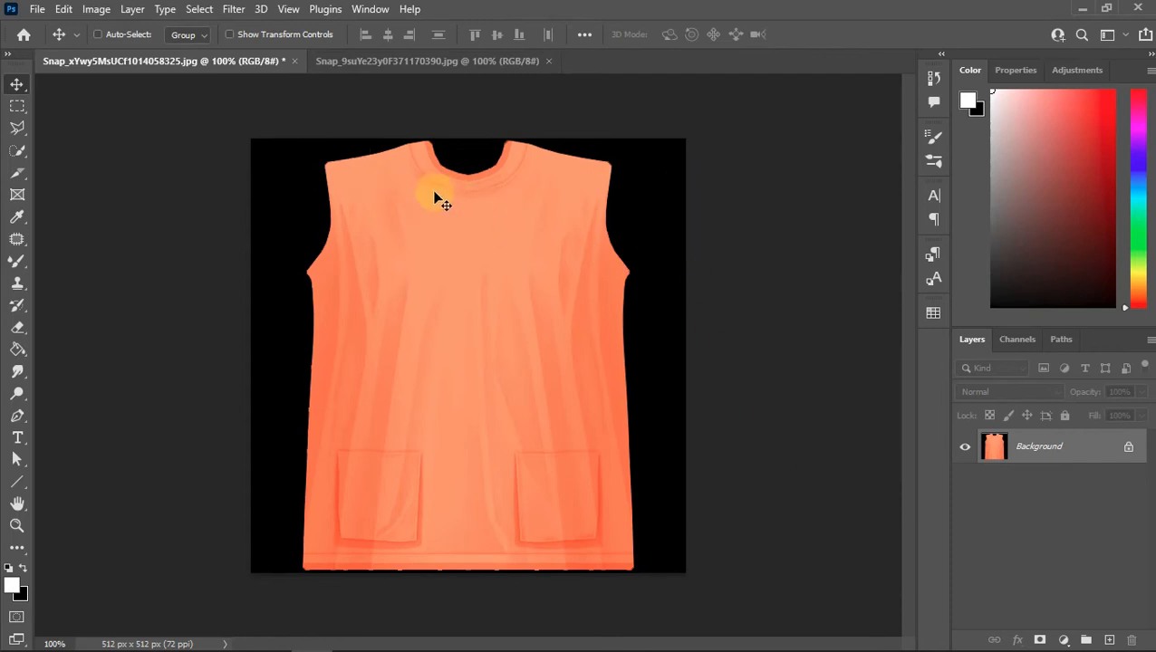
Look at the second shirt image, return to the shirt with pockets and duplicate its Background layer.
left_click(38, 10)
left_click(588, 8)
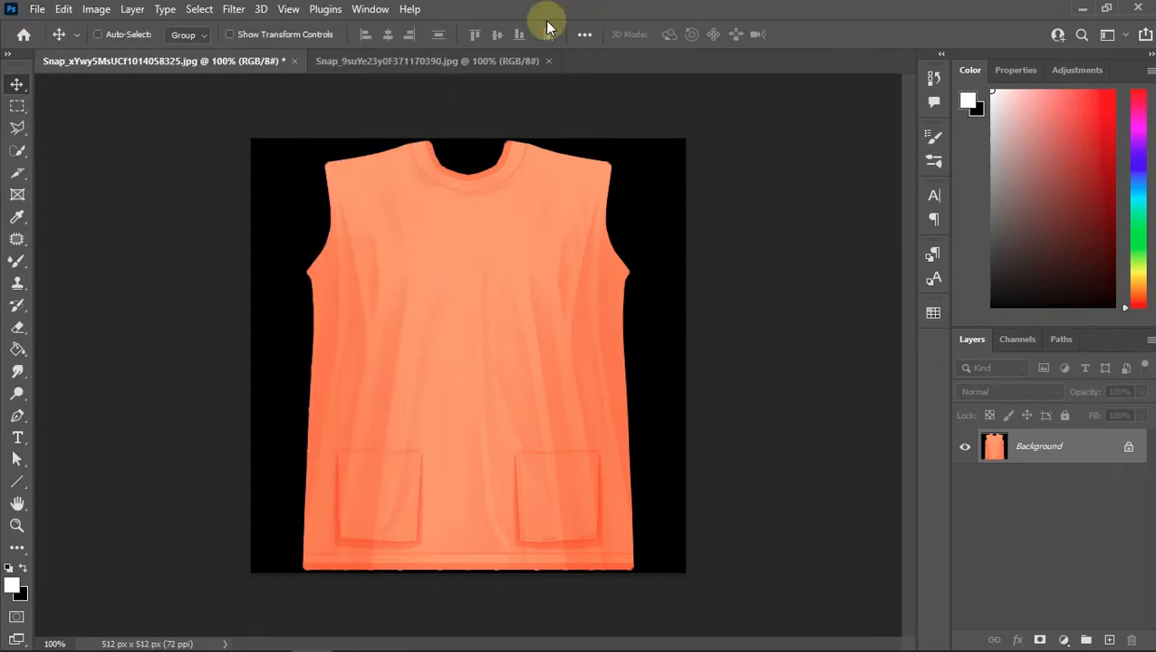
left_click(501, 60)
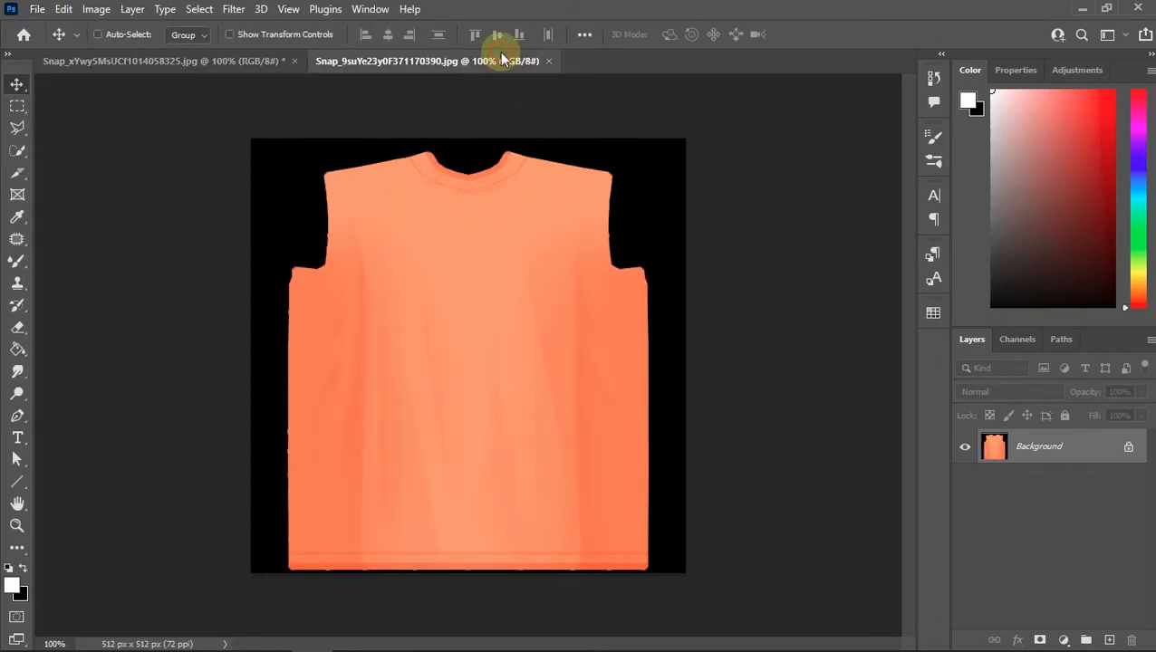
left_click(216, 61)
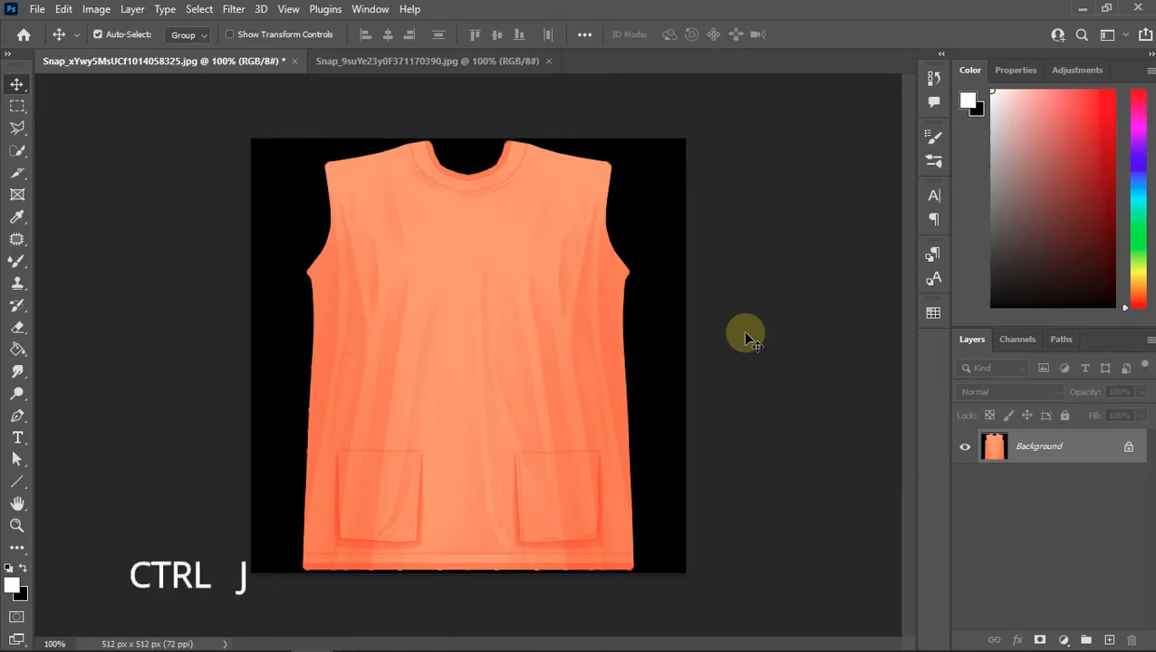
key("ctrl+j")
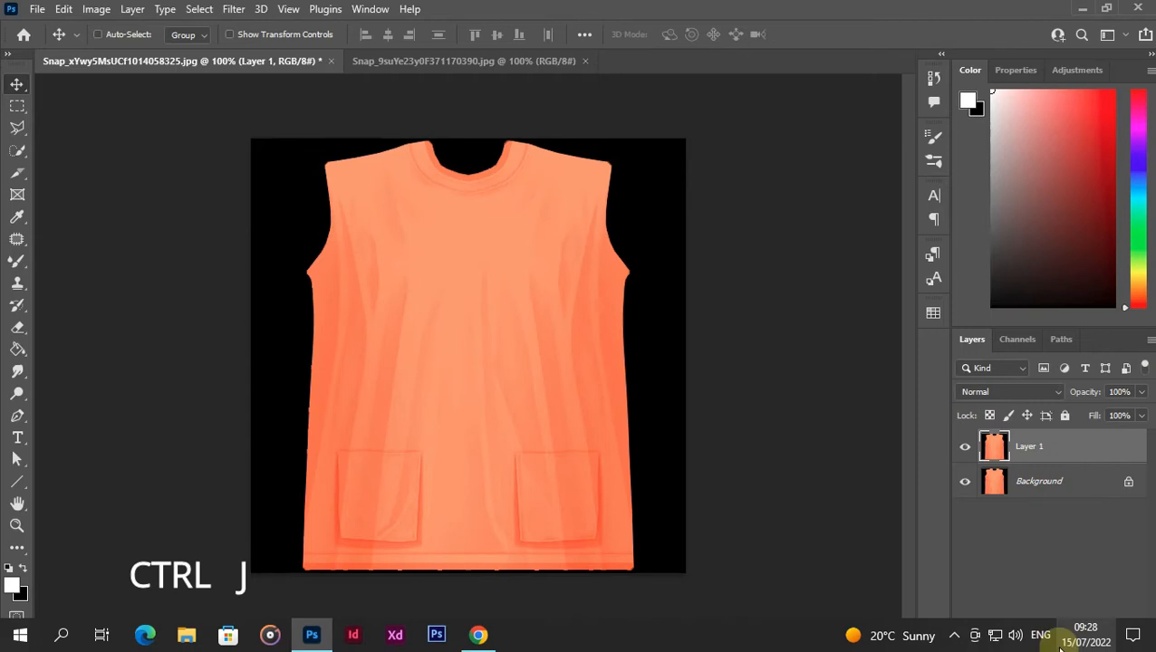
Add a Hue/Saturation adjustment layer above the duplicated shirt layer and enable Colorize.
left_click(1064, 640)
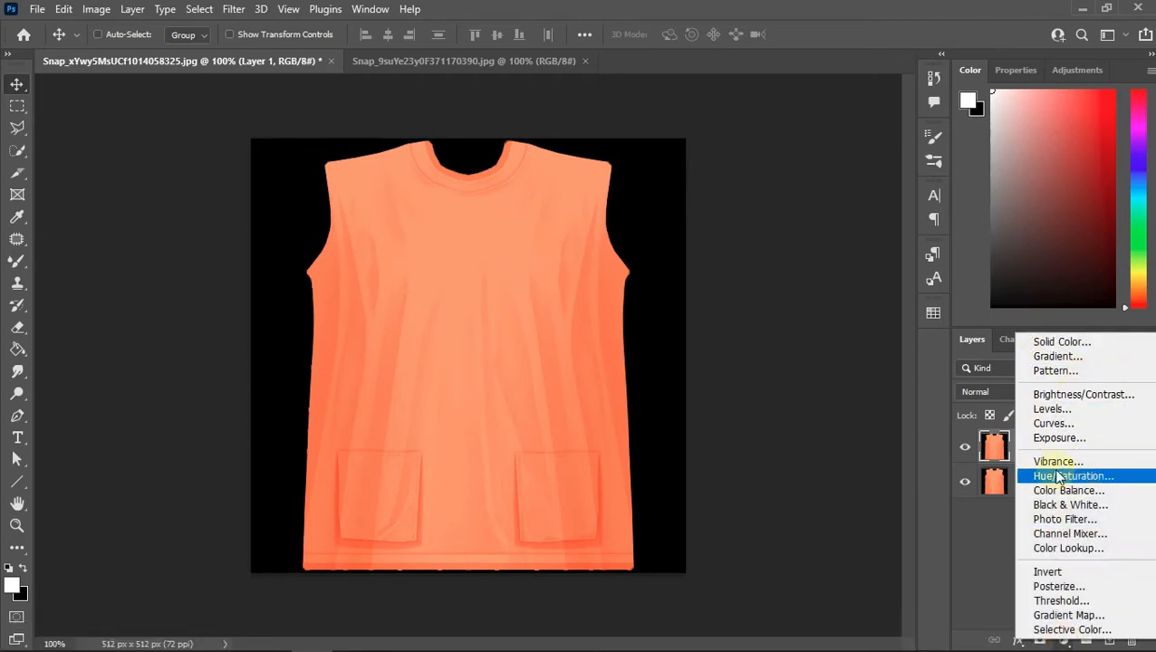
left_click(1062, 478)
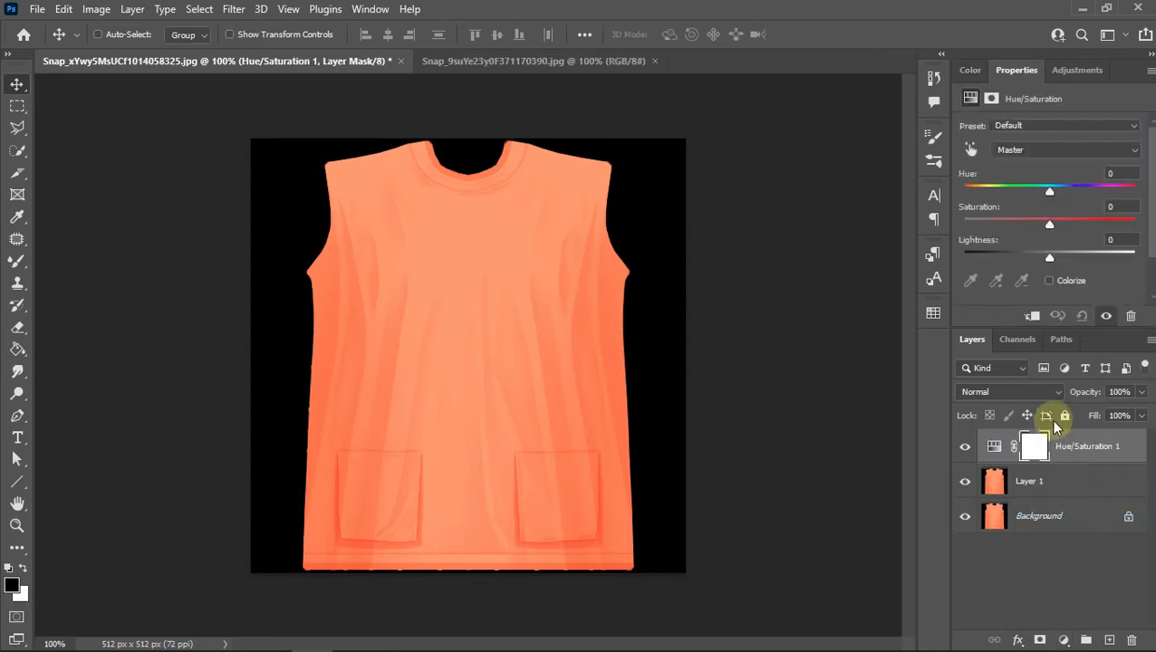
scroll(1087, 263, "down", 1)
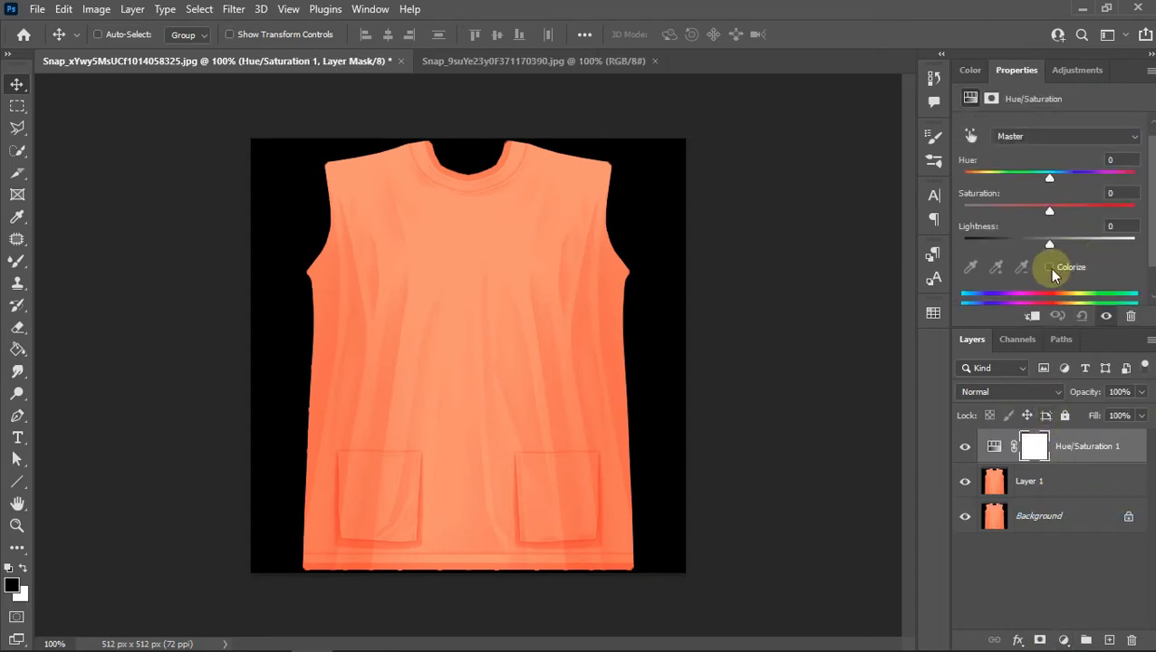
left_click(1048, 267)
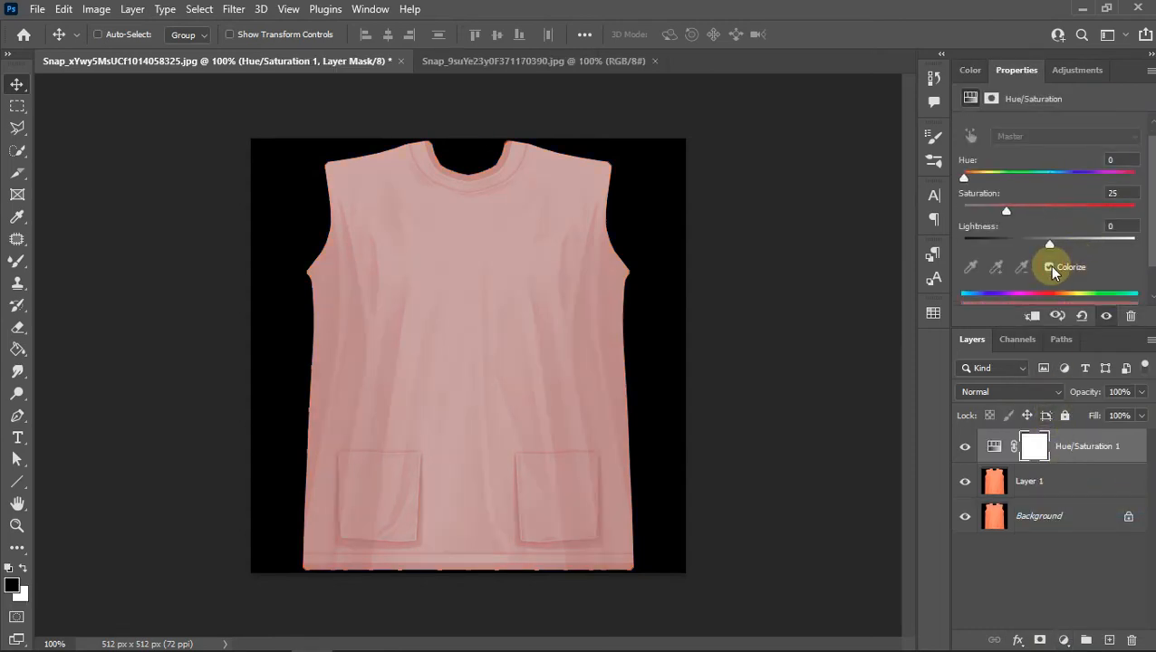
Set the Hue/Saturation layer's blend mode to Color and adjust it to hue 278, saturation 49 and lightness +1.
left_click(997, 395)
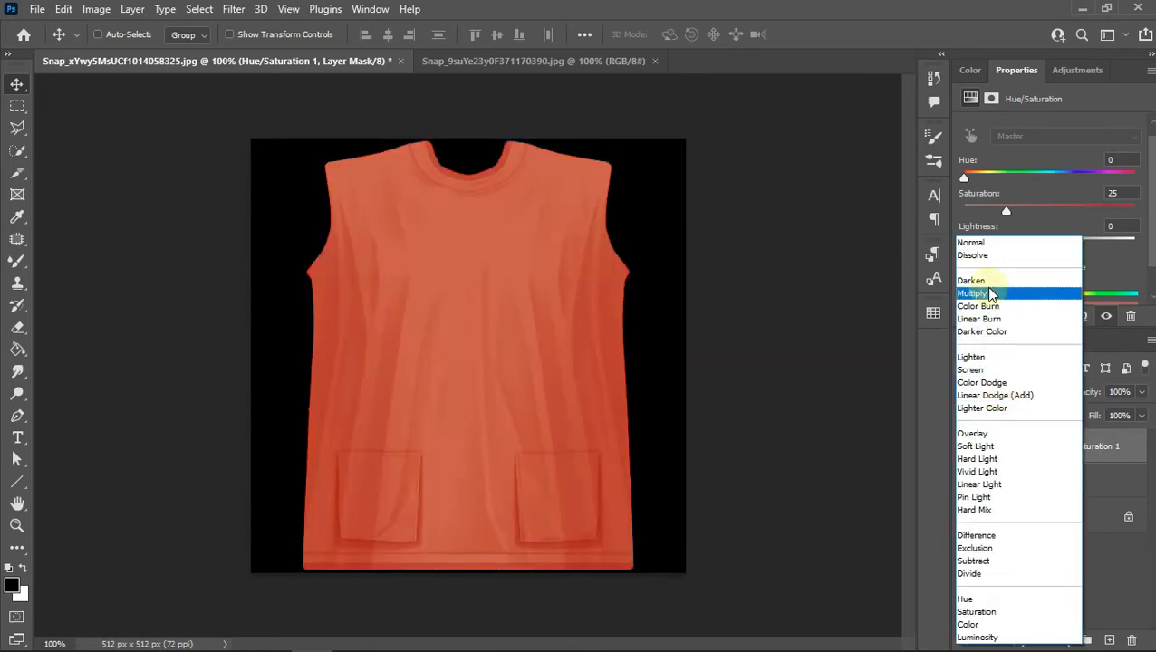
left_click(980, 625)
left_click_drag(964, 178, 1051, 211)
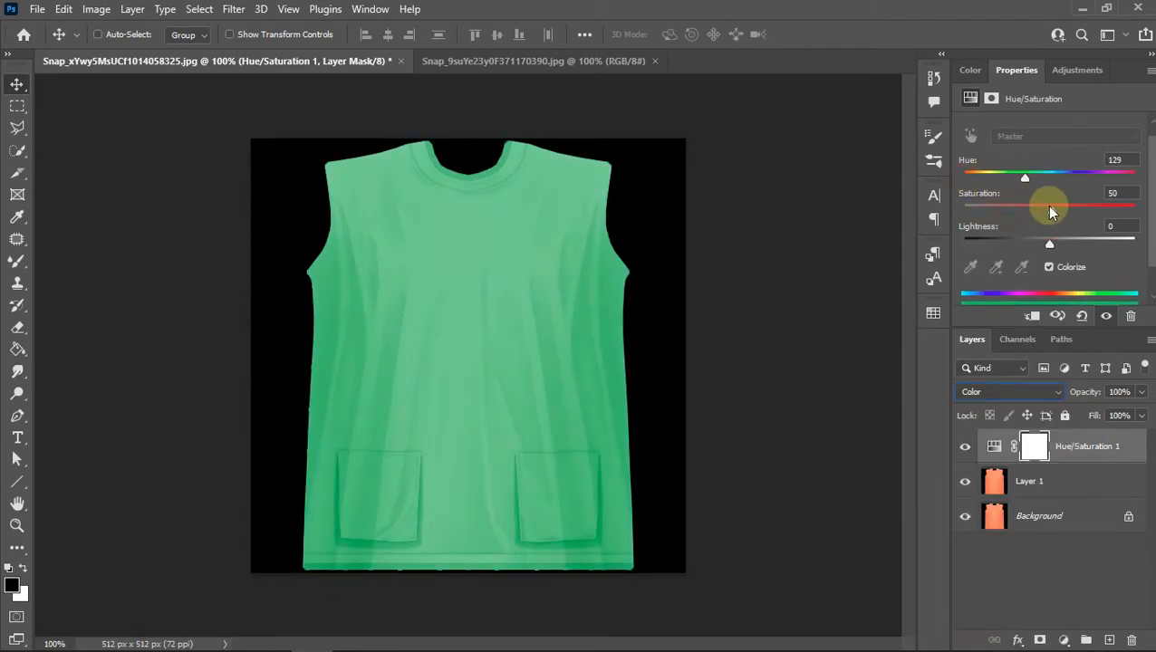
left_click_drag(1023, 175, 1078, 184)
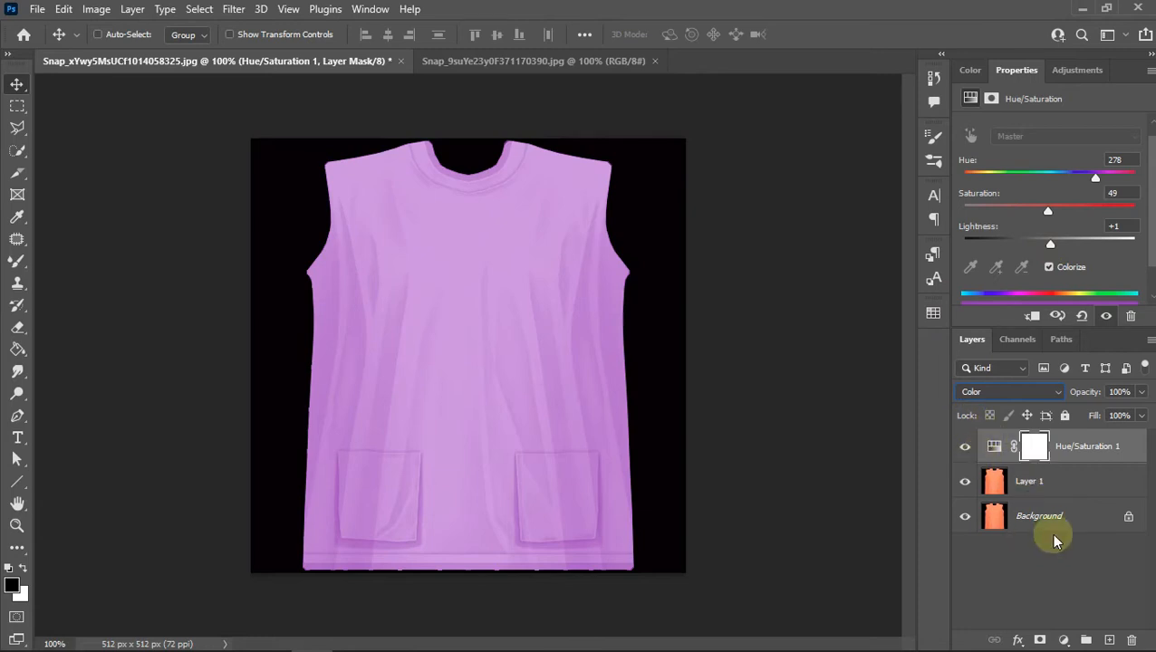
Hide the Hue/Saturation layer and add a green Solid Color fill layer (14ff46) above Layer 1.
left_click(966, 446)
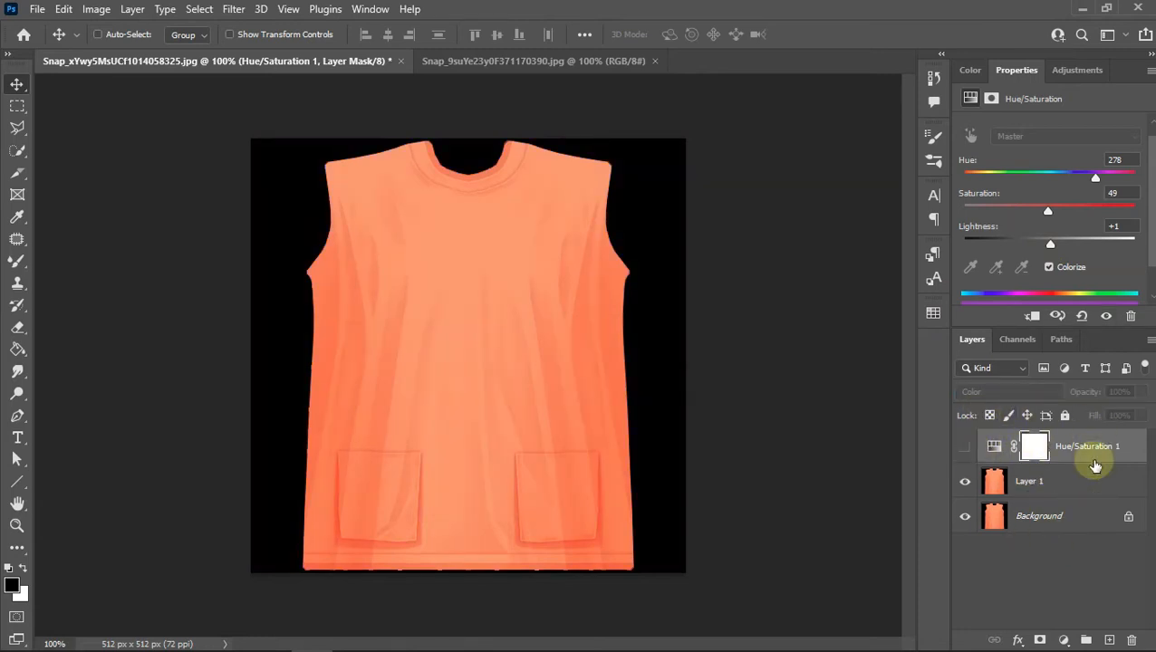
left_click(1063, 487)
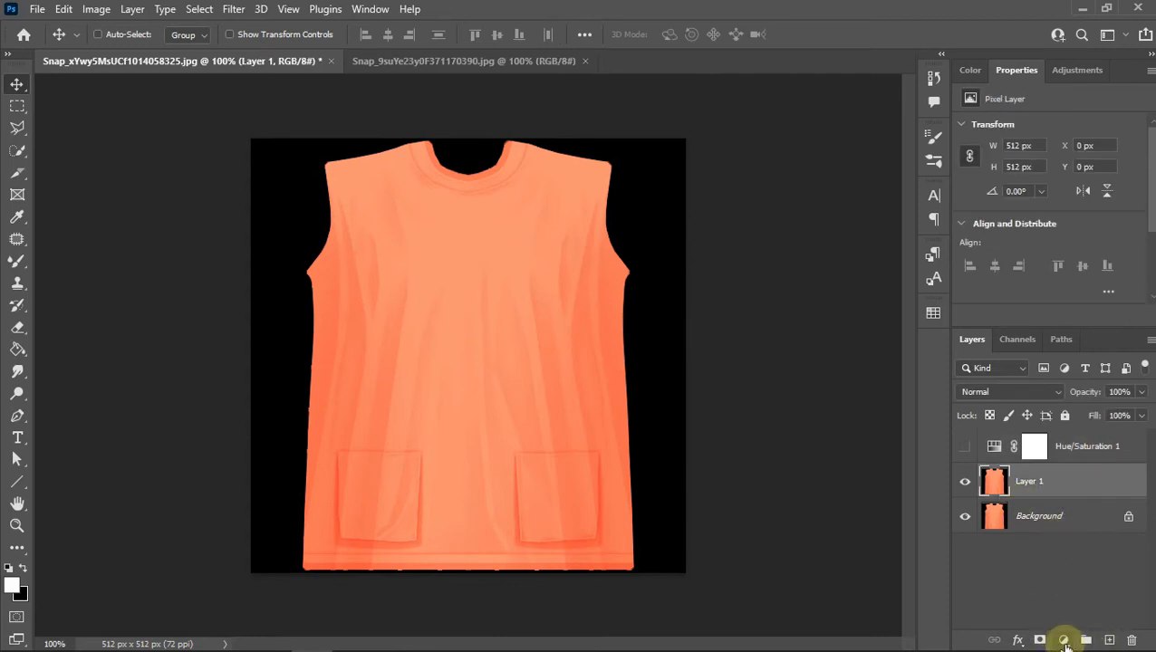
left_click(1064, 640)
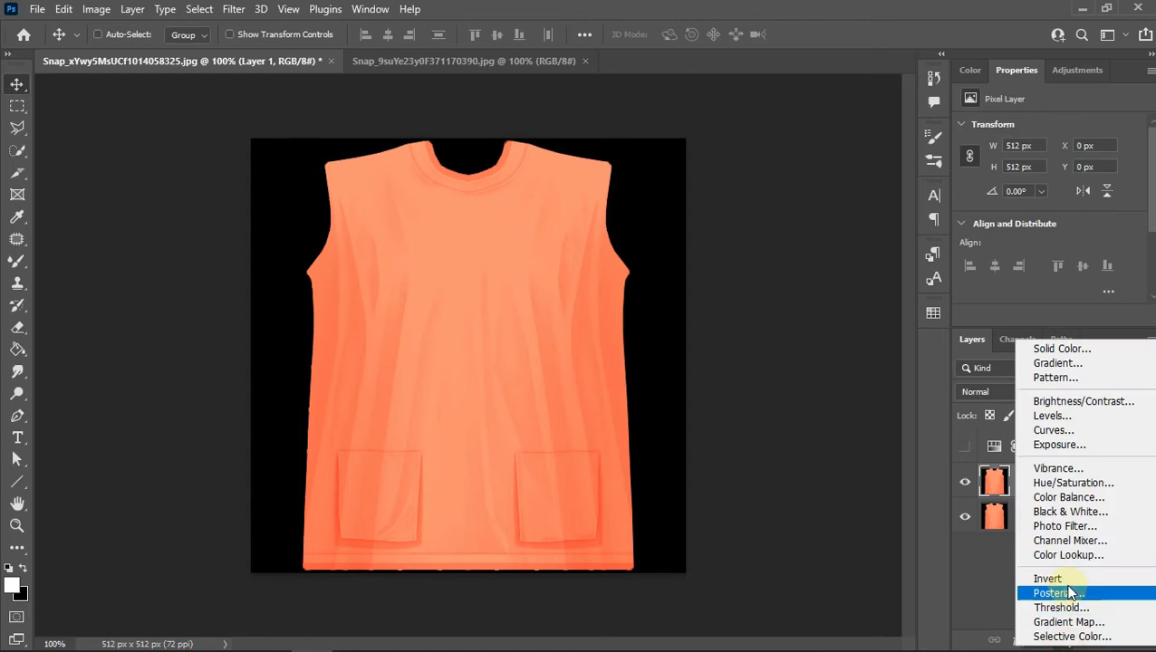
left_click(1073, 349)
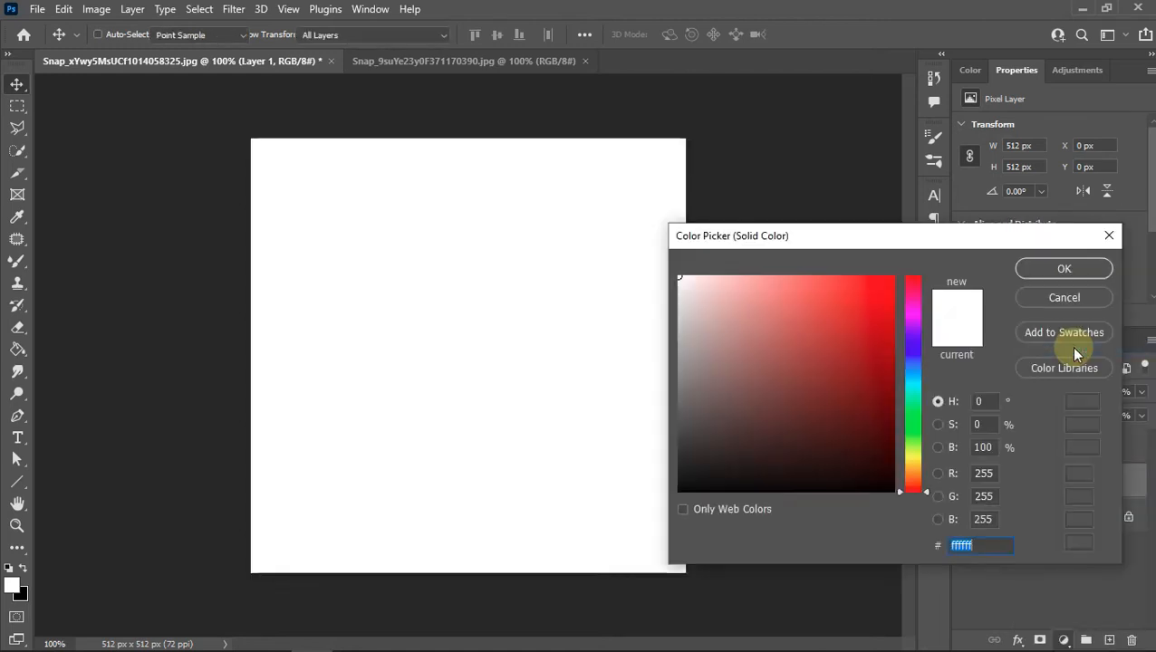
mouse_move(908, 398)
left_mouse_down()
mouse_move(903, 379)
mouse_move(906, 427)
mouse_move(907, 413)
left_mouse_up()
left_click(878, 277)
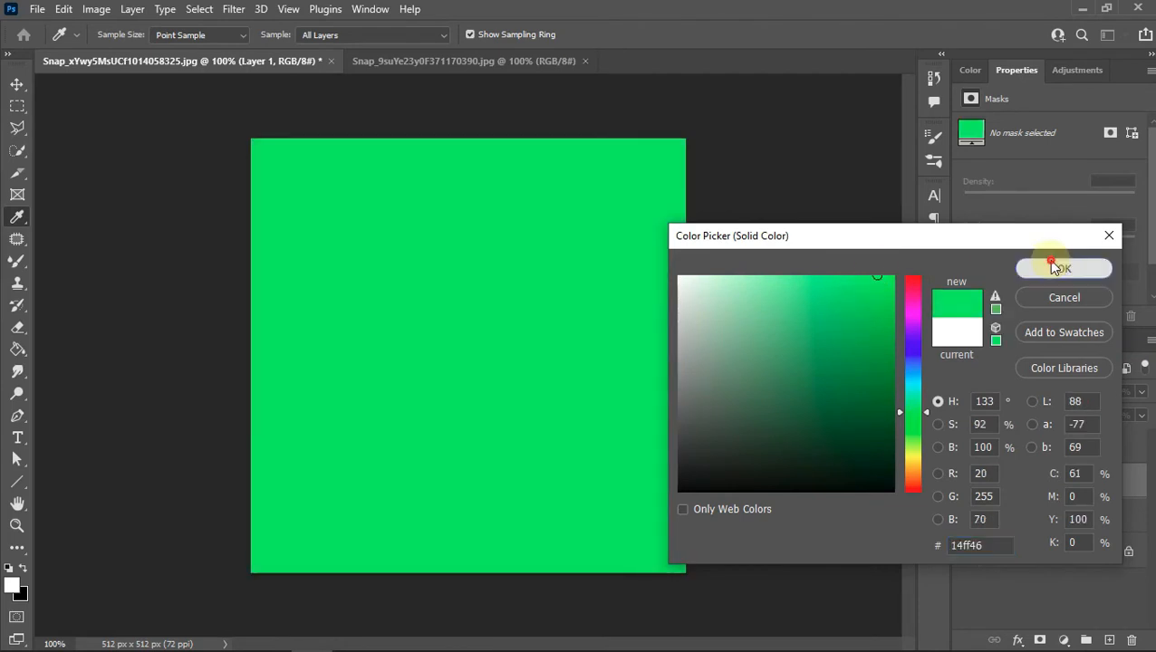
left_click(1055, 268)
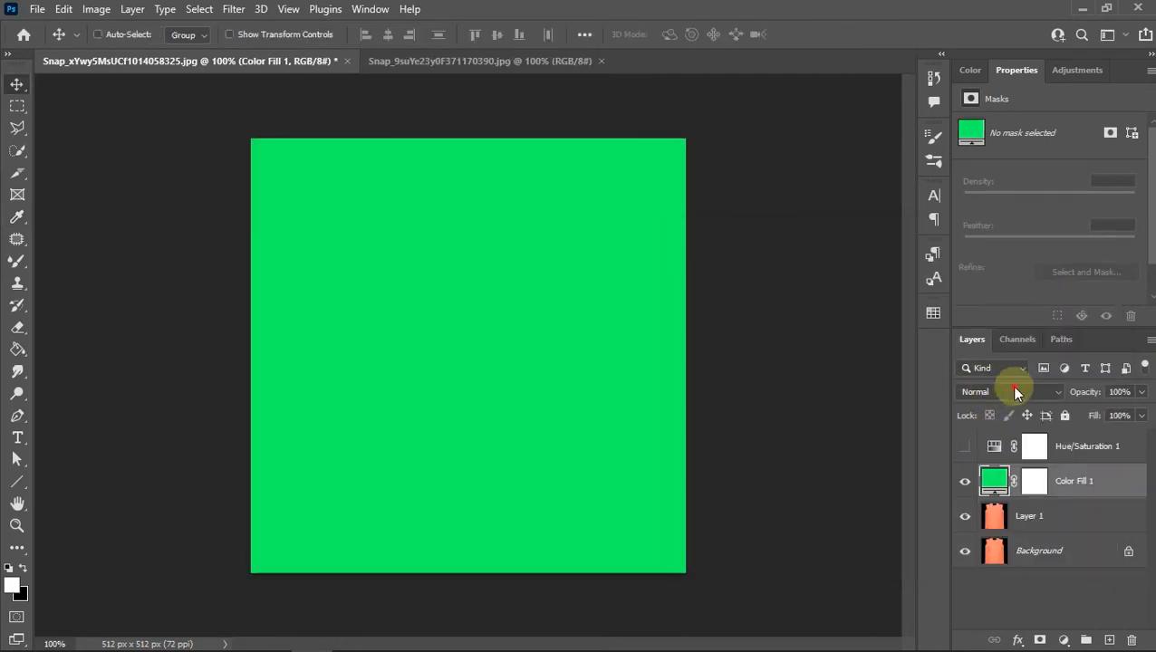
Set the fill layer's blend mode to Multiply and change its color to a bright yellow-orange.
left_click(1014, 391)
left_click(989, 299)
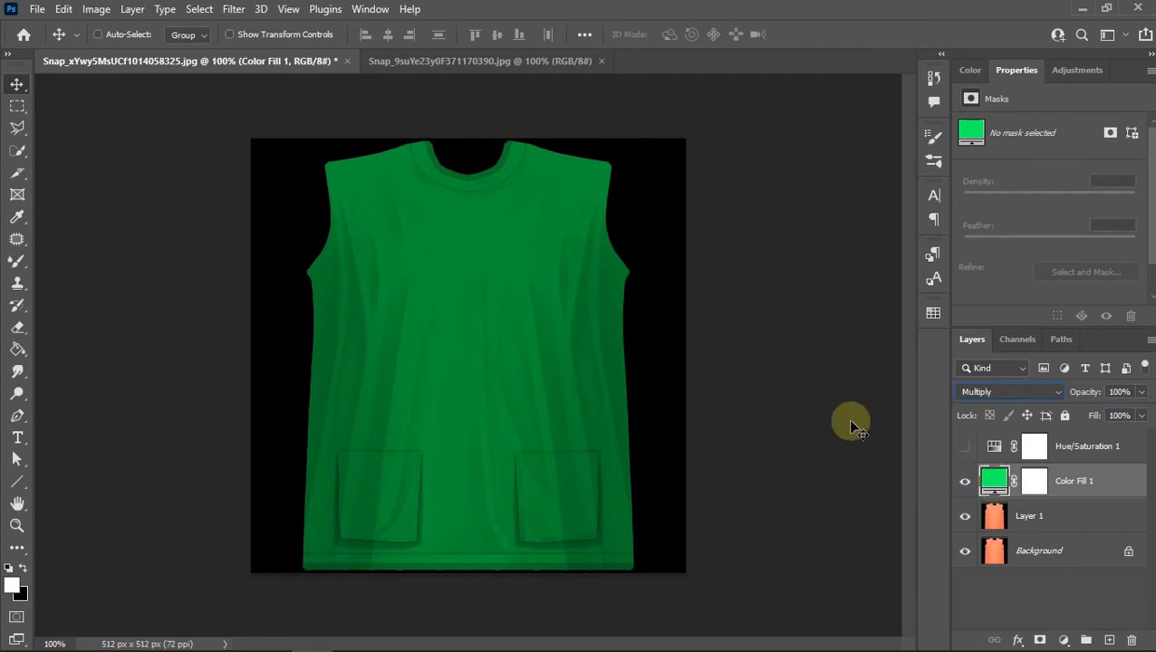
double_click(994, 480)
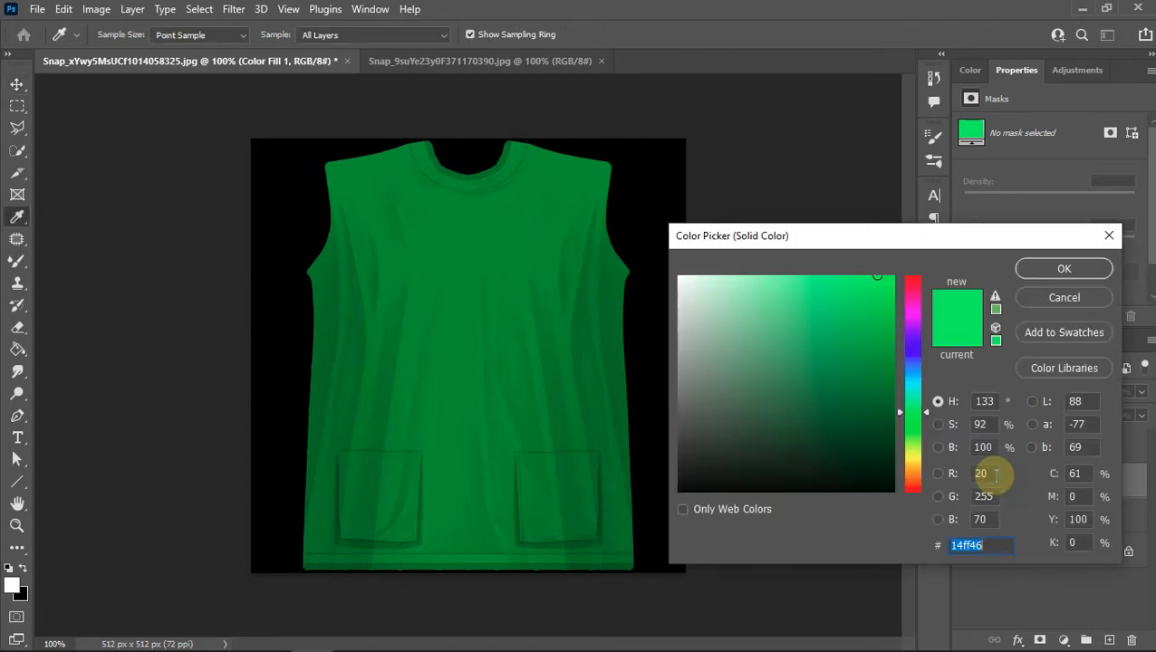
left_click(915, 464)
left_click_drag(855, 352, 878, 282)
left_click(1071, 273)
Change the yellow-orange fill layer's blend mode to Color.
left_click(997, 391)
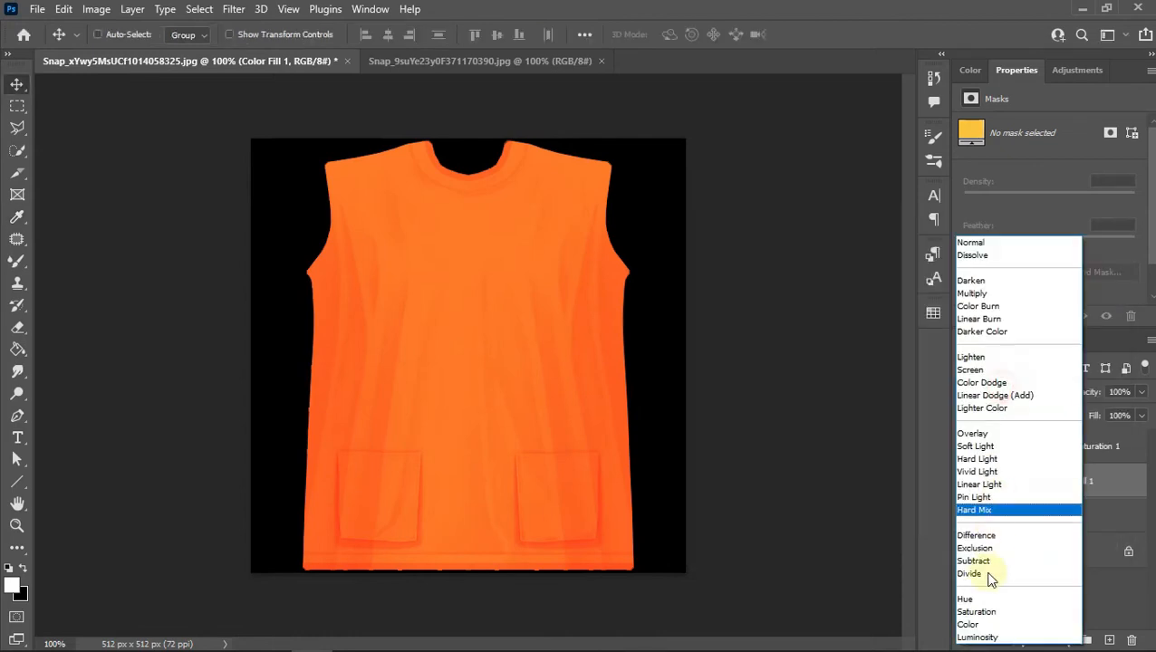
left_click(968, 625)
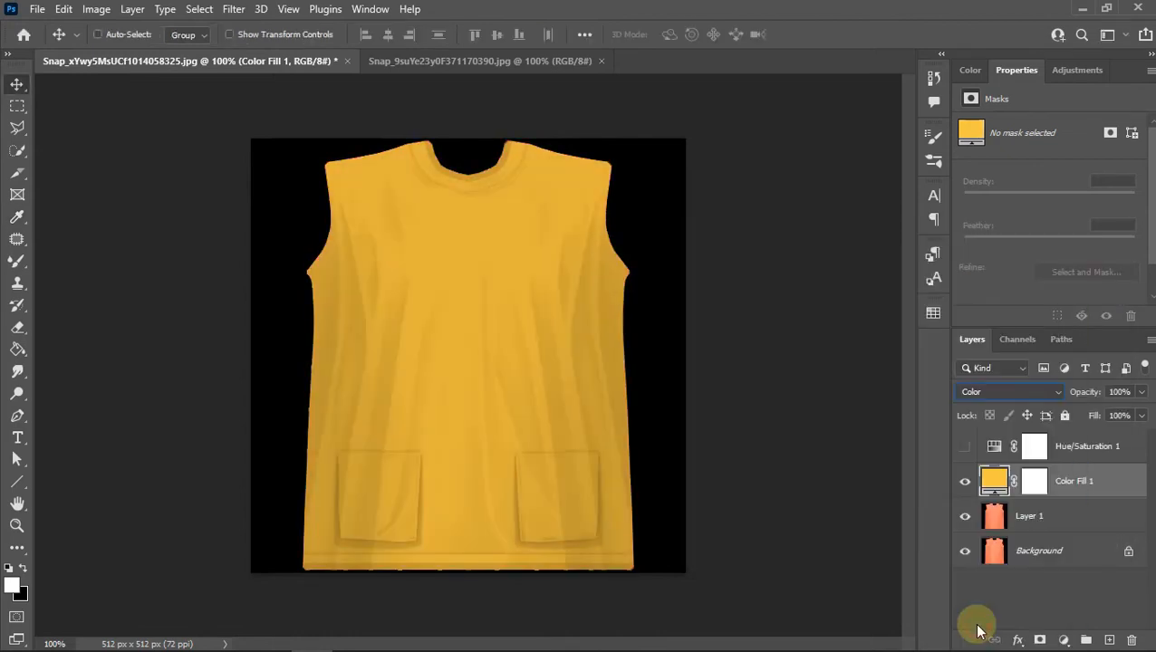
left_click(991, 398)
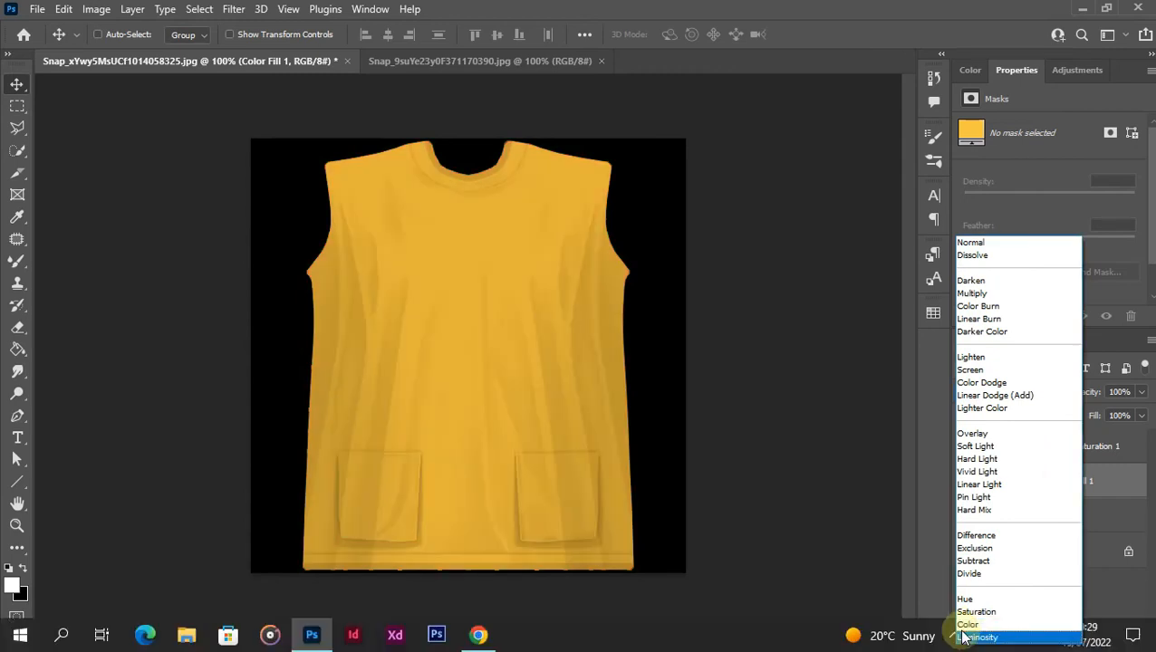
left_click(967, 625)
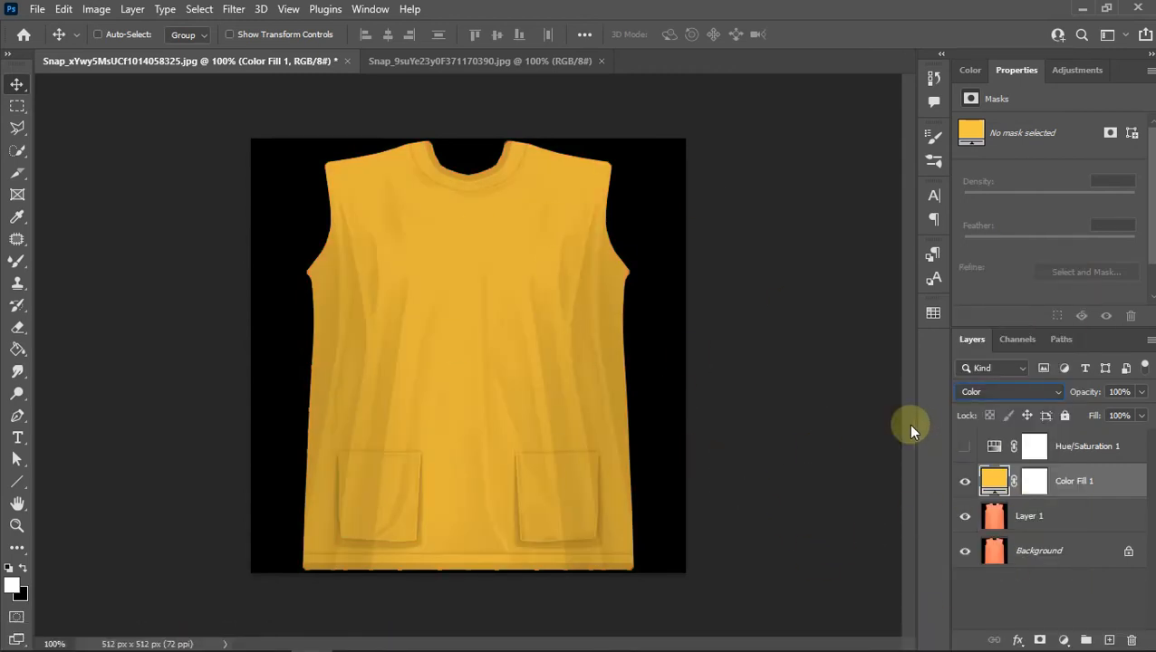
Delete the Hue/Saturation adjustment layer and the Solid Color fill layer.
left_click(1093, 446)
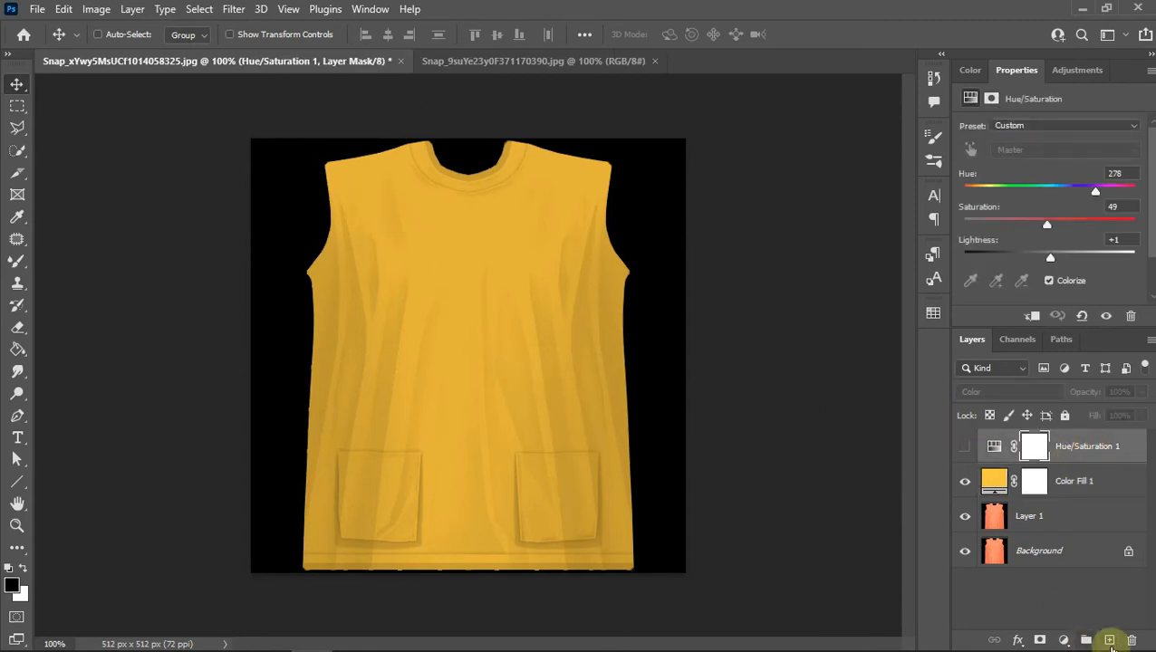
left_click(1134, 639)
left_click(1137, 641)
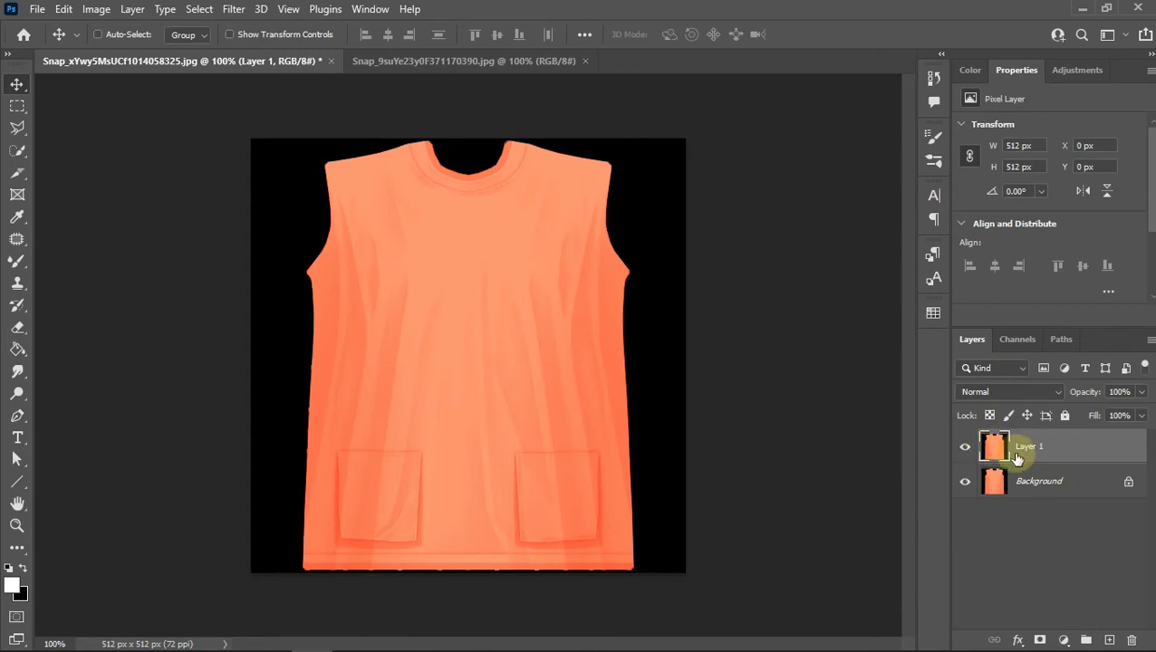
Desaturate the duplicated shirt on Layer 1.
left_click(95, 11)
mouse_move(160, 56)
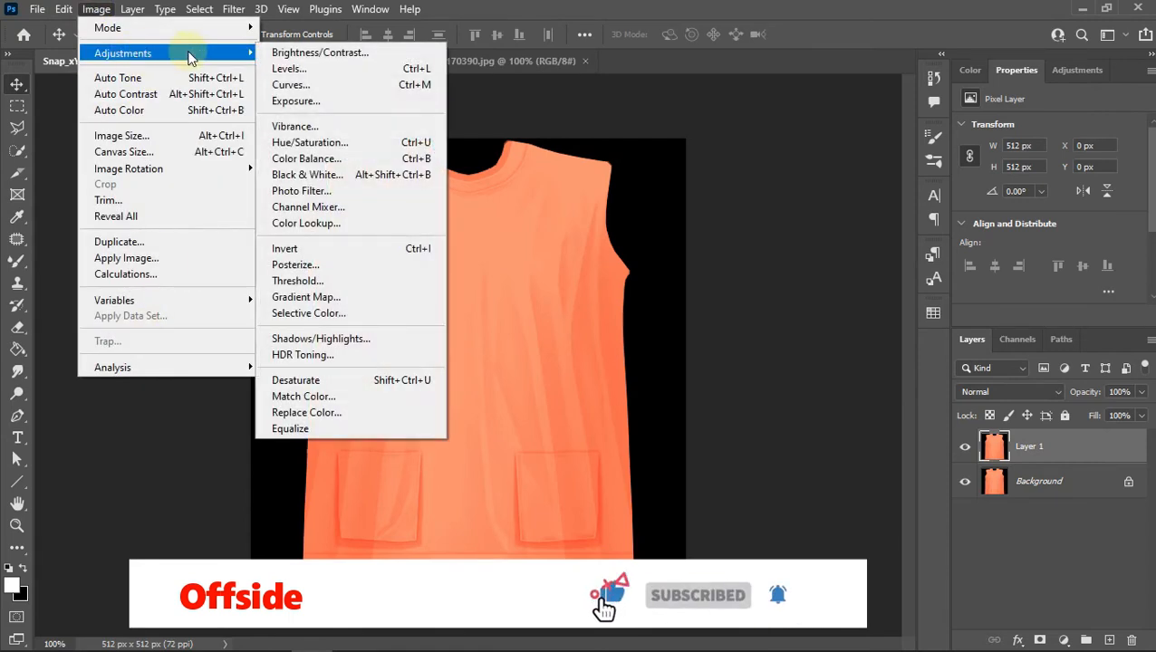
left_click(376, 380)
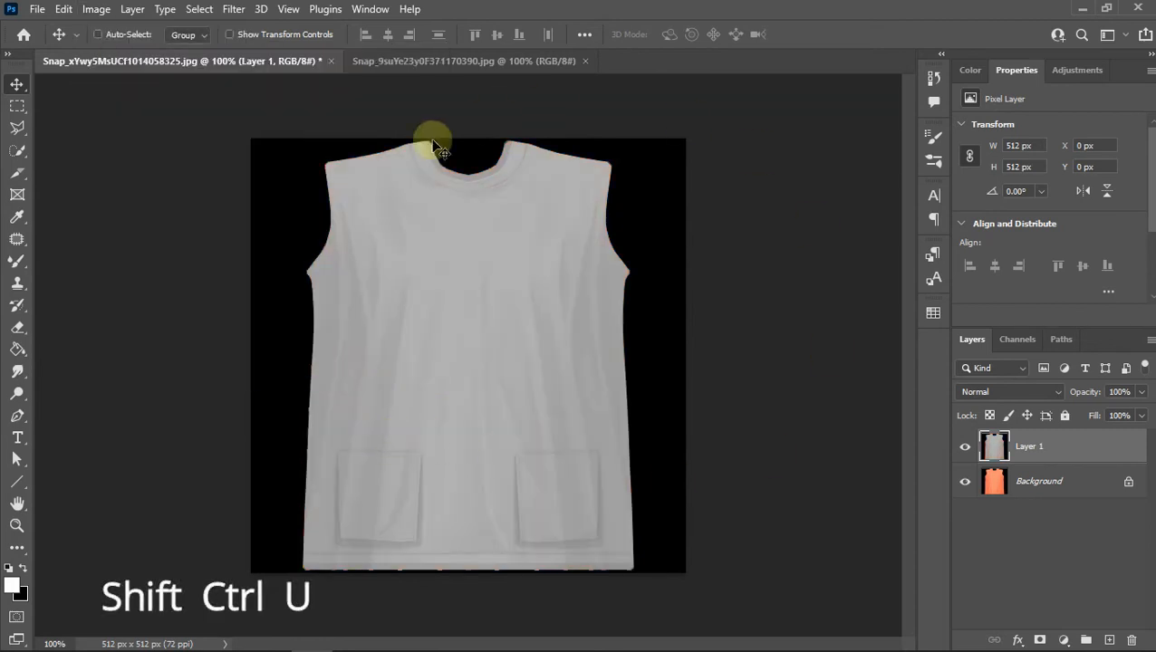
Add a Levels adjustment layer above the gray shirt, set its midtones to 1.09 and lower the white input level to brighten it.
left_click(1064, 641)
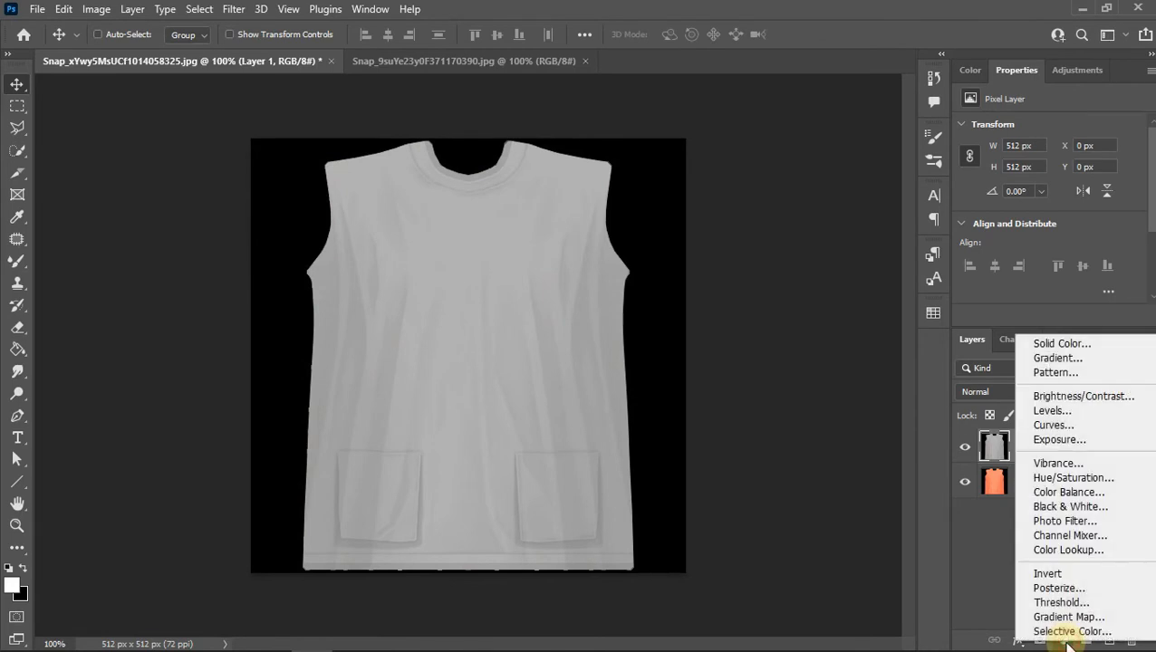
left_click(1052, 410)
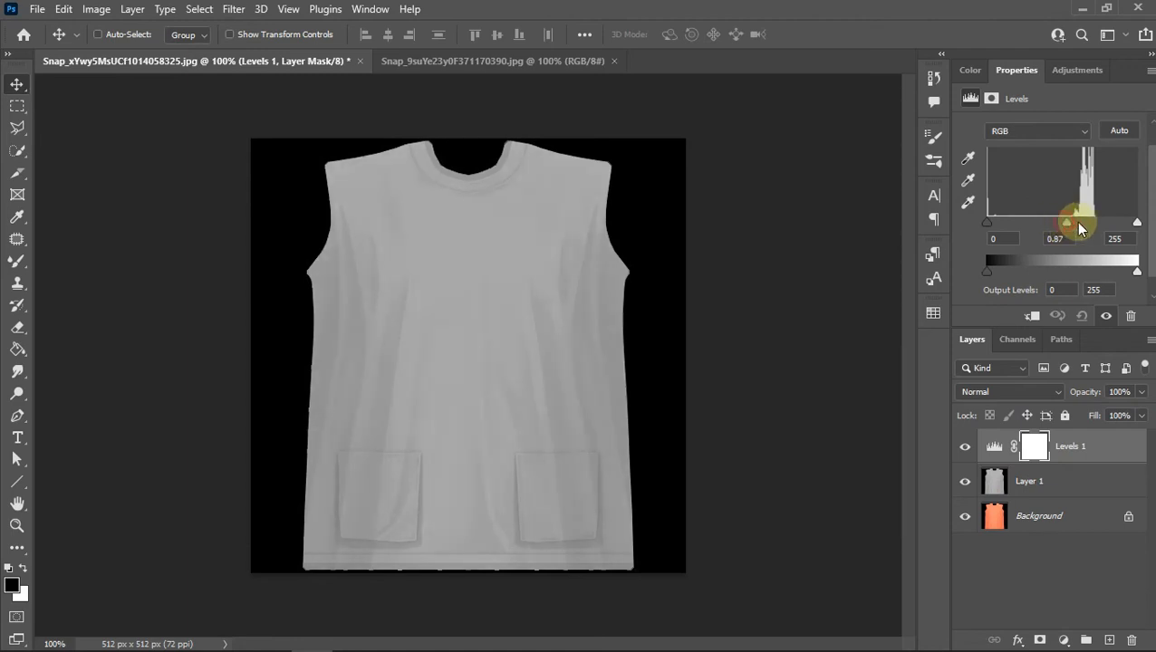
left_click_drag(1062, 221, 1098, 223)
mouse_move(988, 221)
left_mouse_down()
mouse_move(1066, 222)
mouse_move(985, 223)
left_mouse_up()
left_click_drag(1096, 224, 1055, 221)
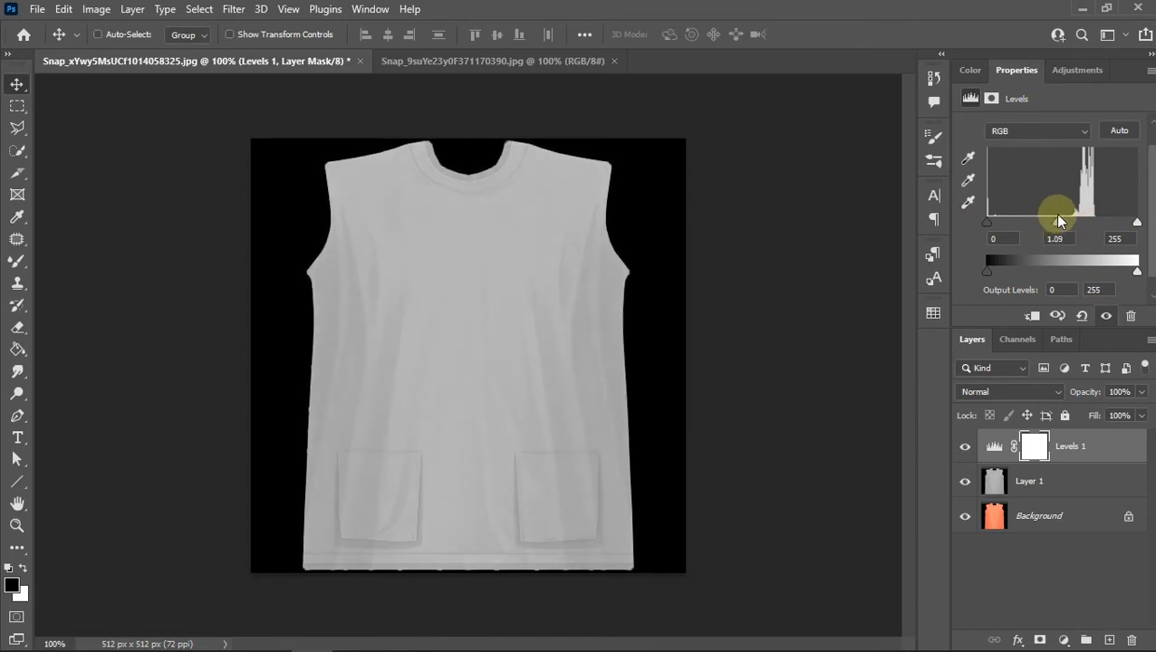
left_click_drag(1138, 224, 1115, 225)
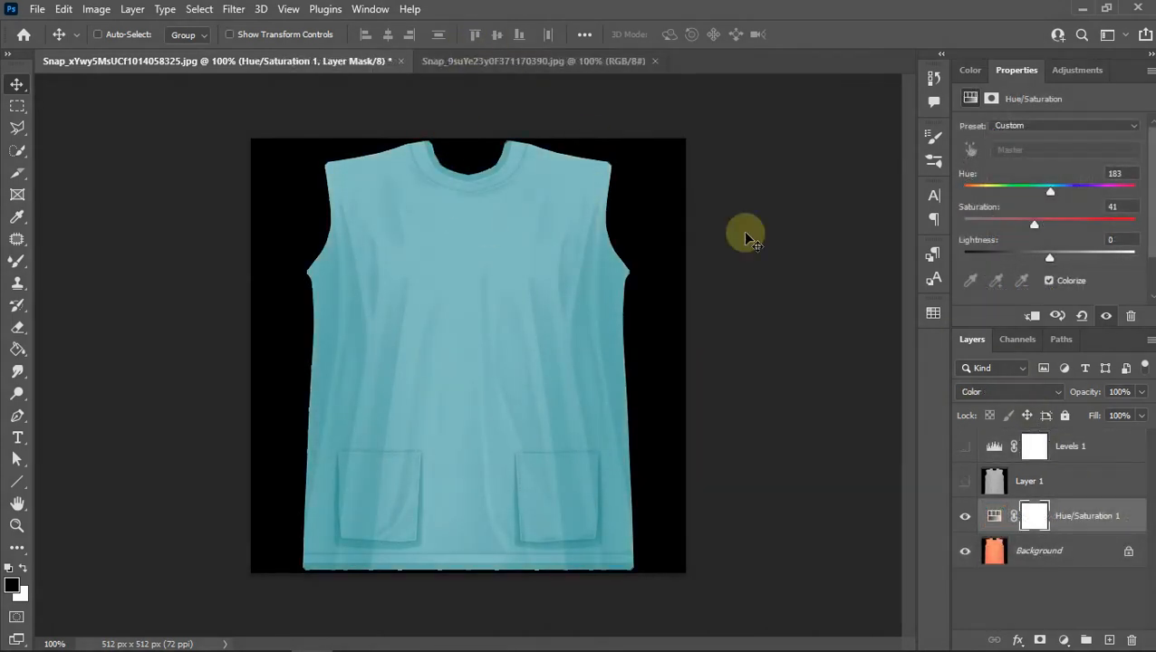
Compare the white and teal shirt versions by toggling the Levels and gray shirt layers, and check the second shirt document.
left_click(965, 481)
left_click(963, 447)
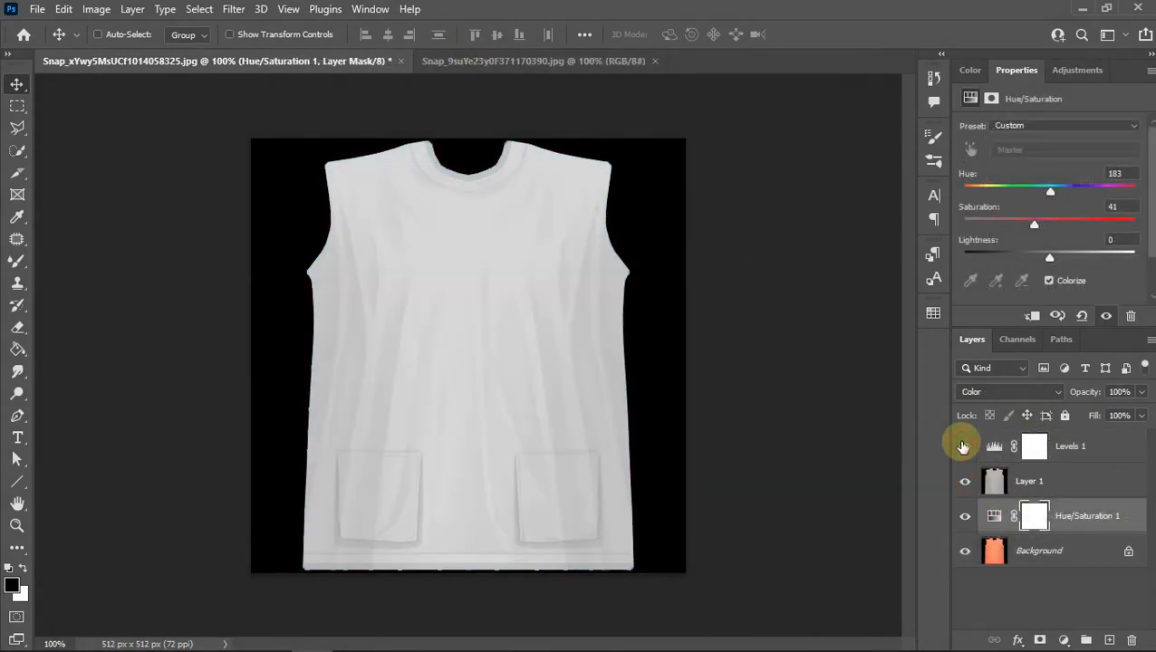
left_click_drag(967, 482, 964, 446)
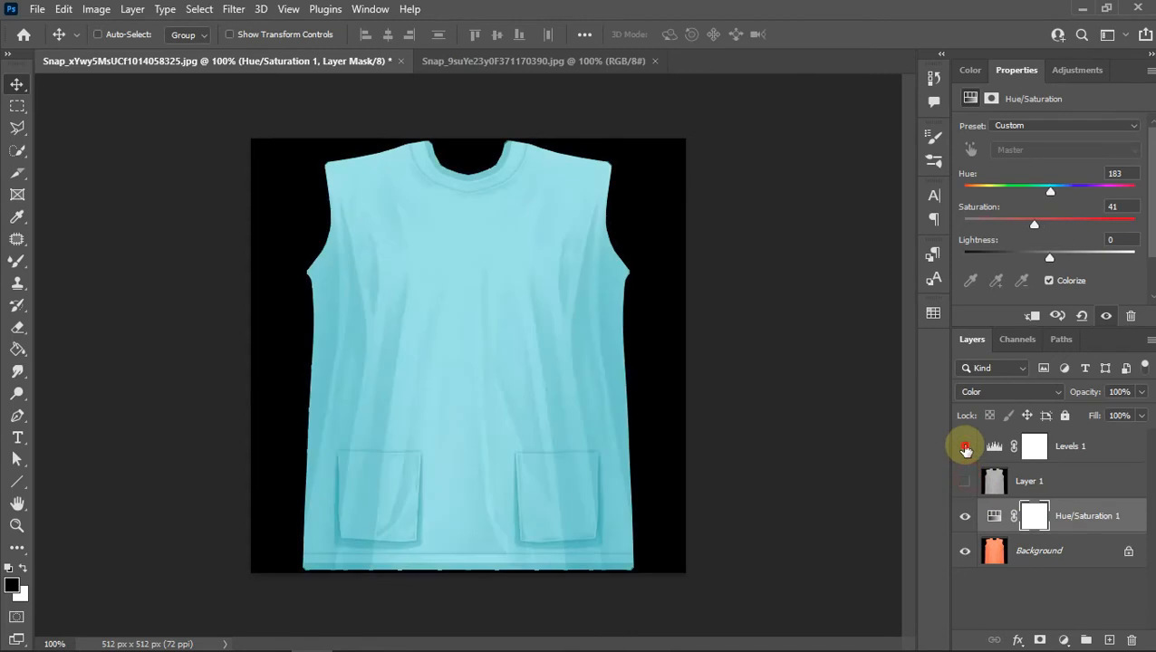
left_click(580, 60)
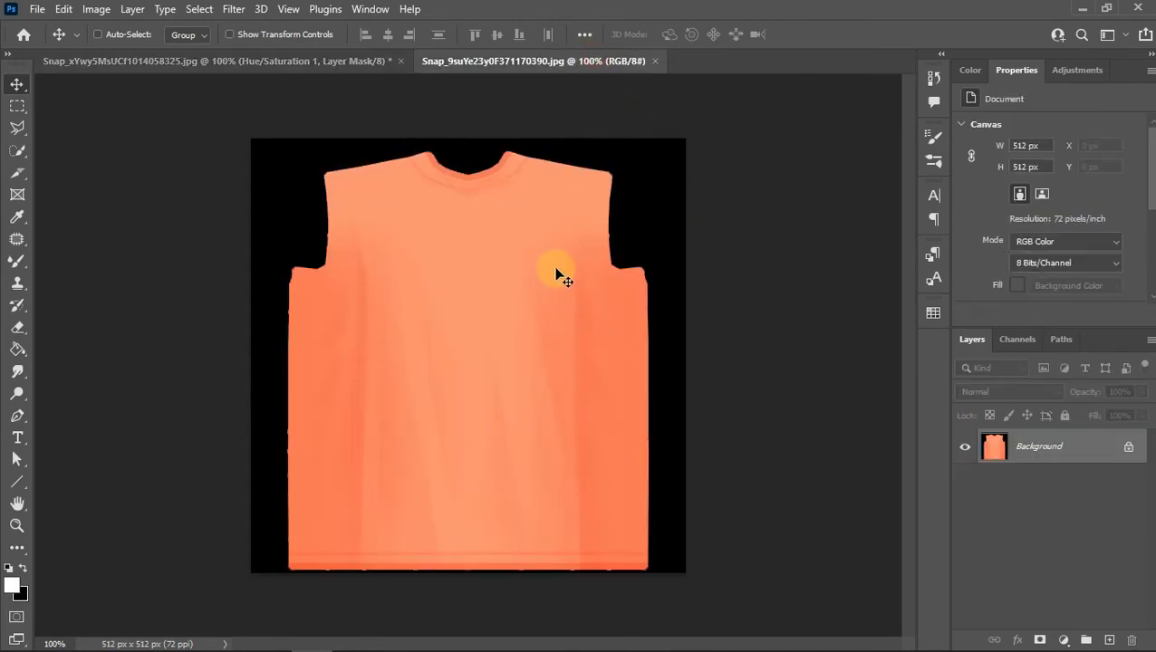
left_click(181, 61)
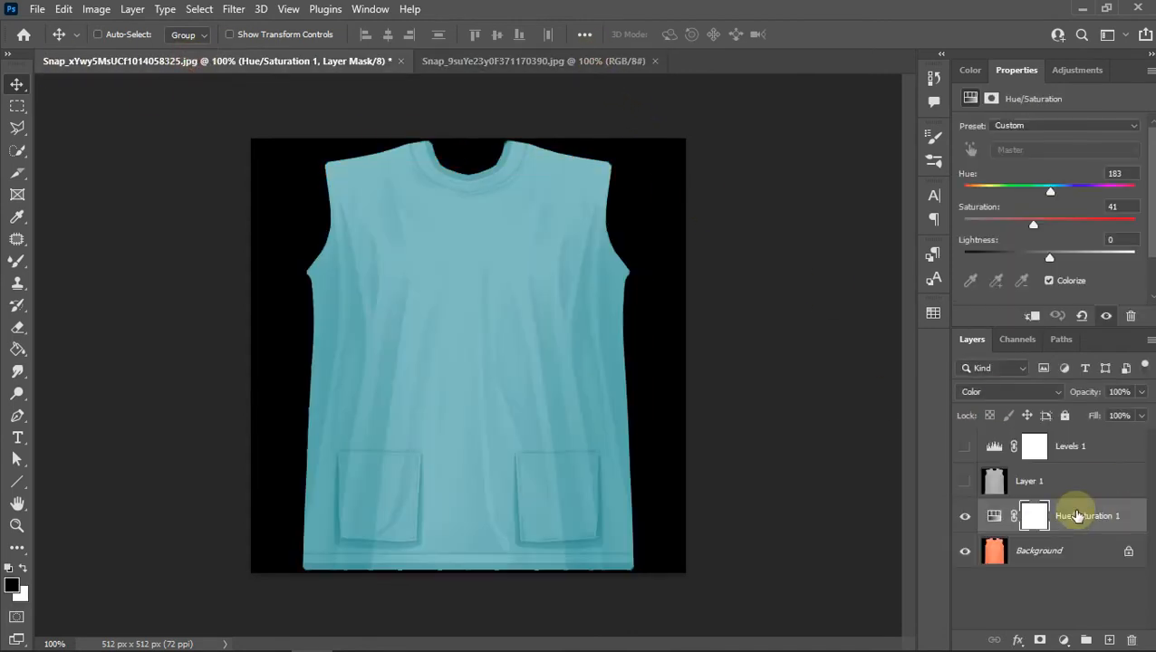
Duplicate the teal Hue/Saturation 1 adjustment layer into the Snap_9suYe23y0F371170390.jpg document and compare the second shirt with and without it.
right_click(1072, 520)
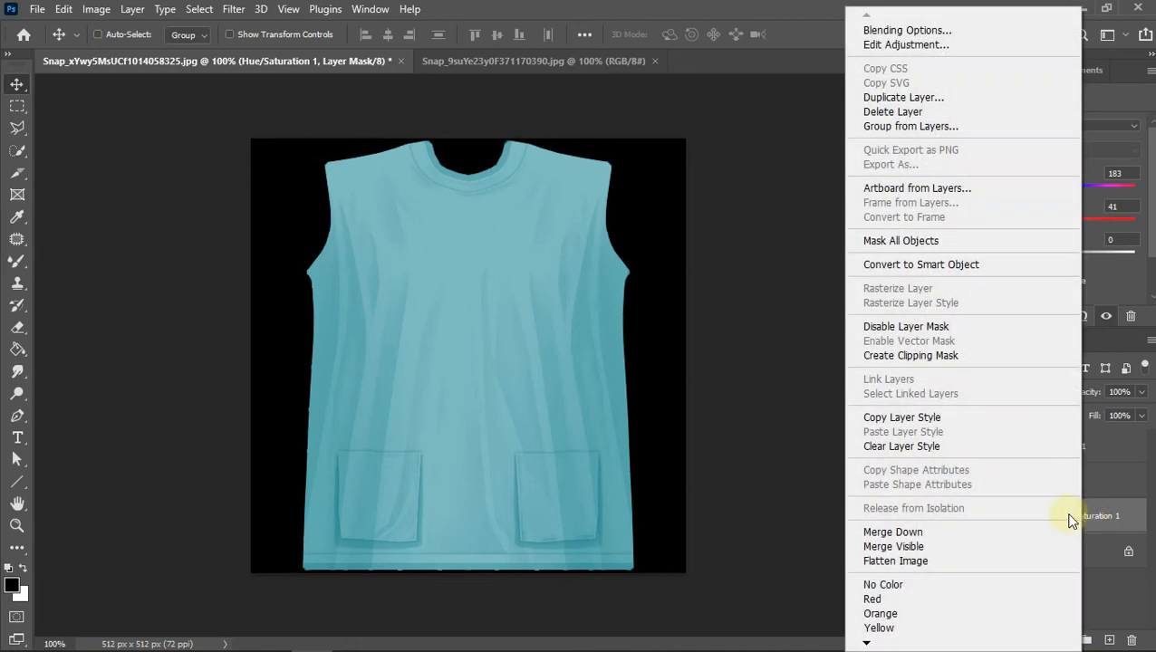
left_click(903, 97)
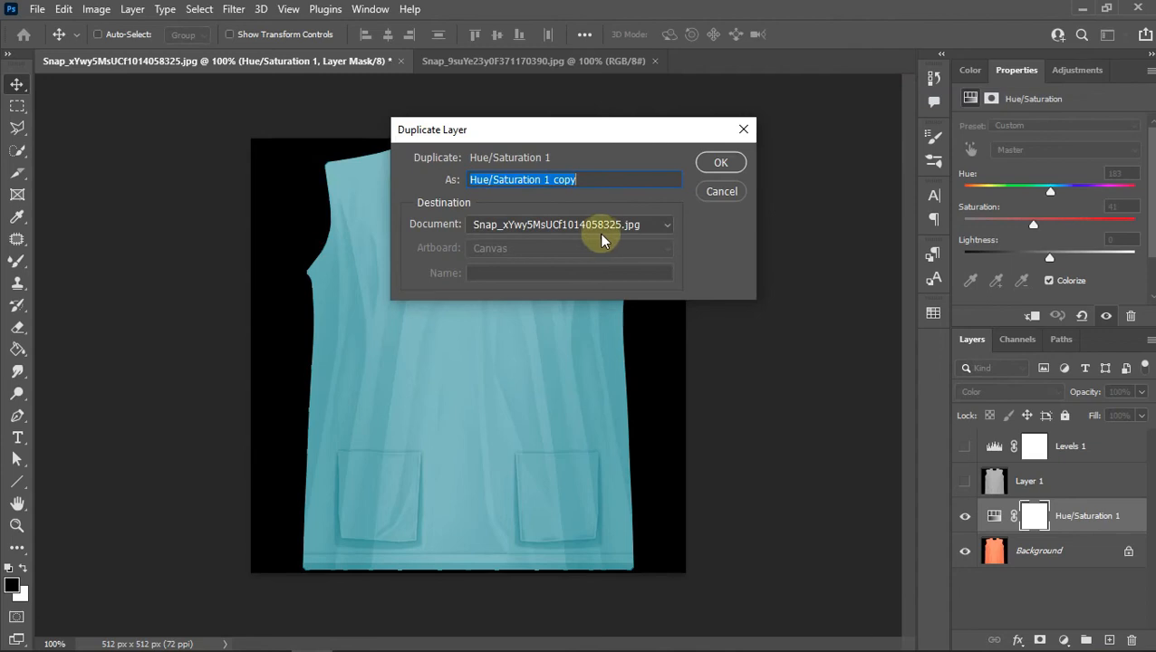
left_click(660, 227)
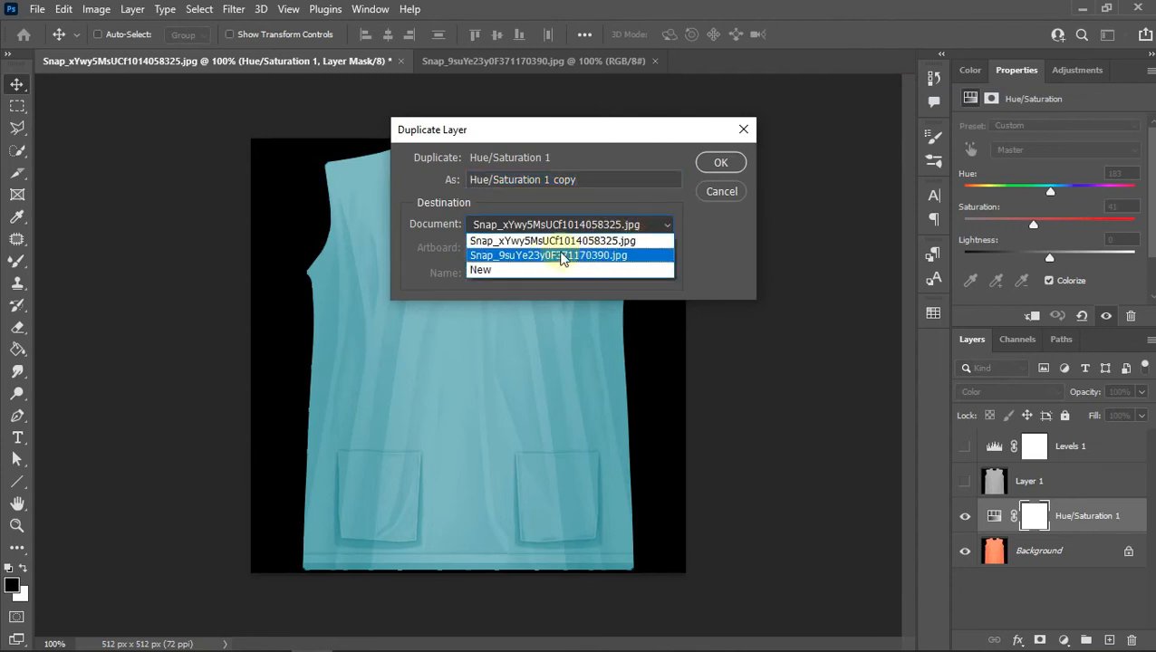
left_click(562, 257)
left_click(720, 162)
left_click(493, 61)
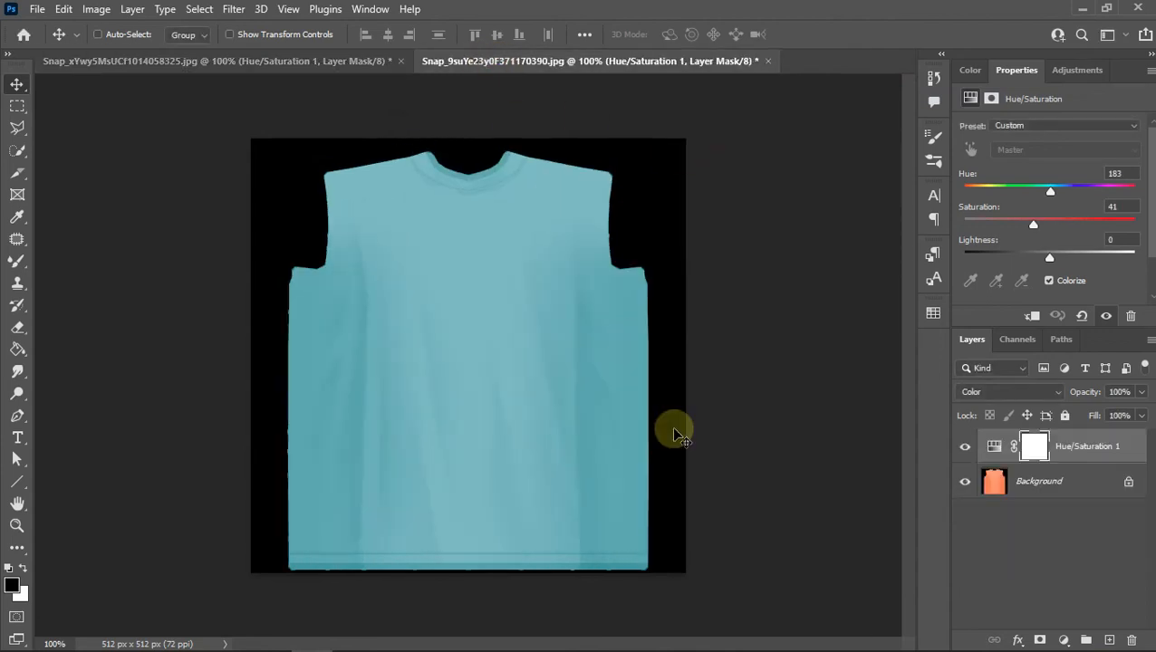
left_click(965, 448)
left_click(966, 447)
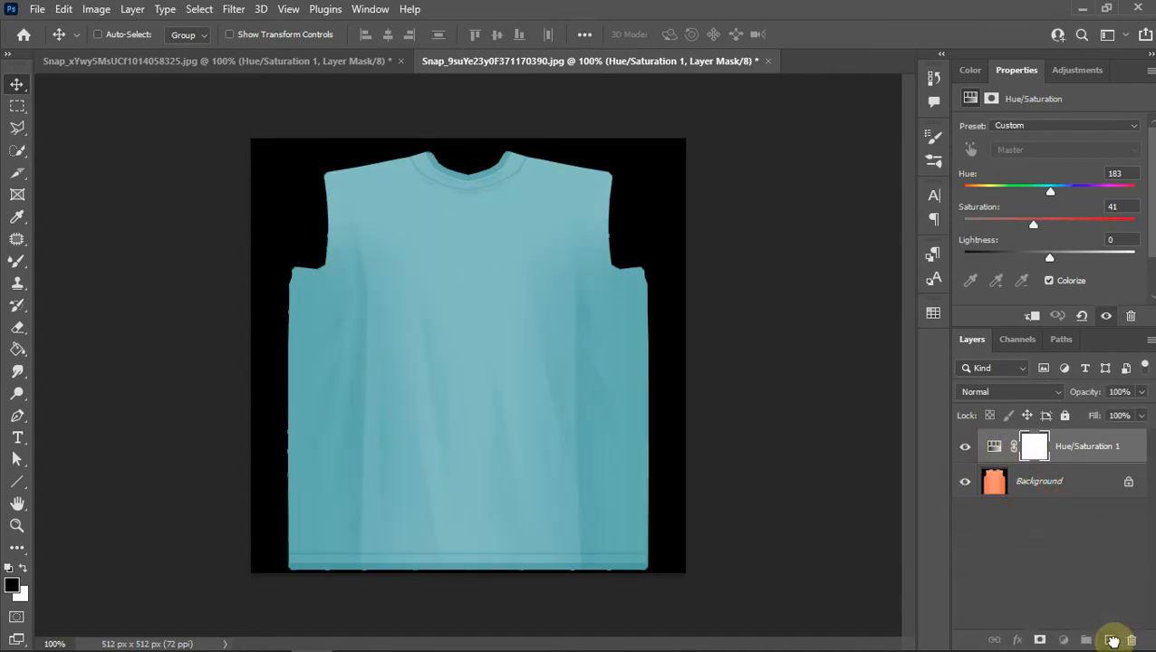
Duplicate the second shirt's Background layer and desaturate the copy.
left_click(1111, 640)
left_click(94, 9)
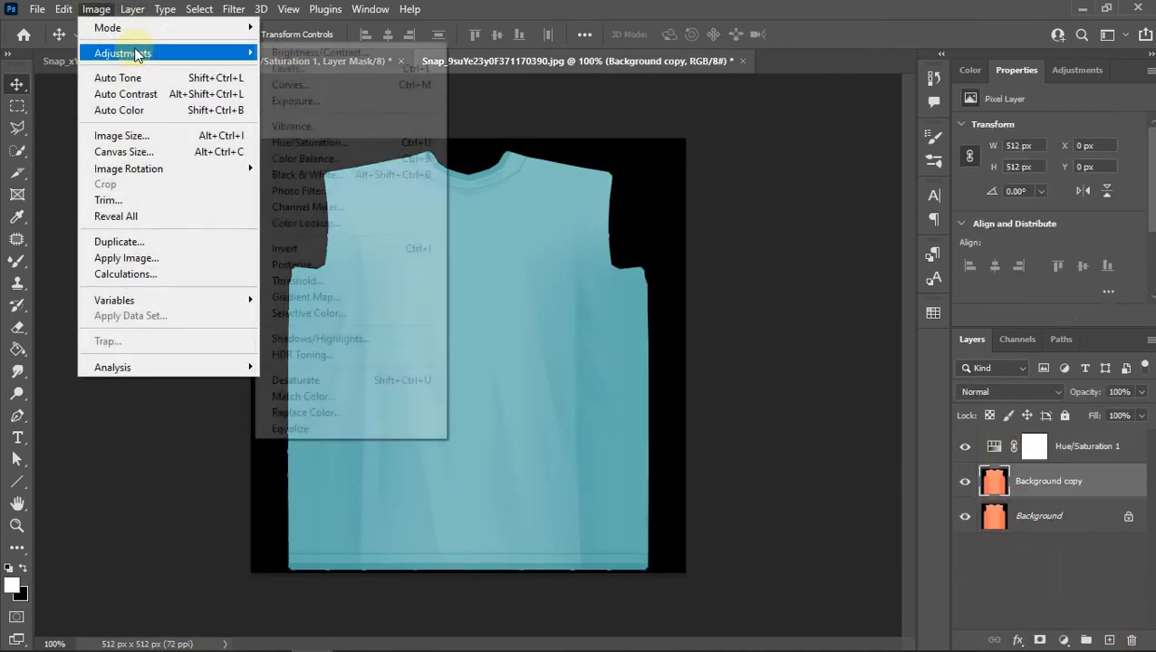
mouse_move(175, 50)
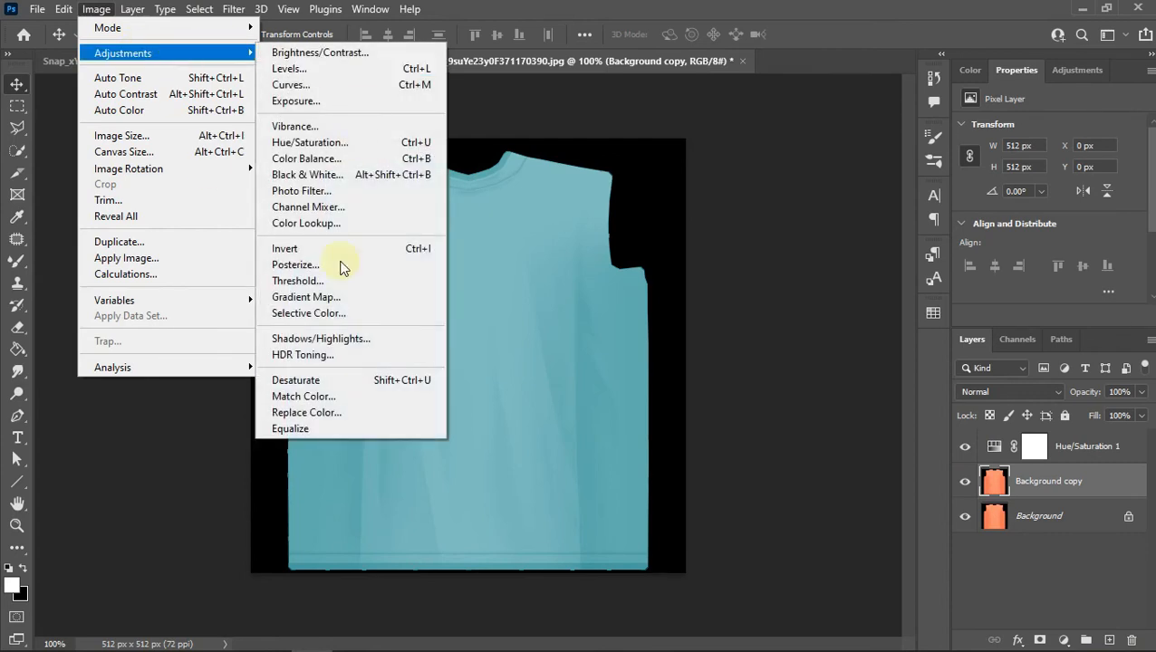
left_click(299, 380)
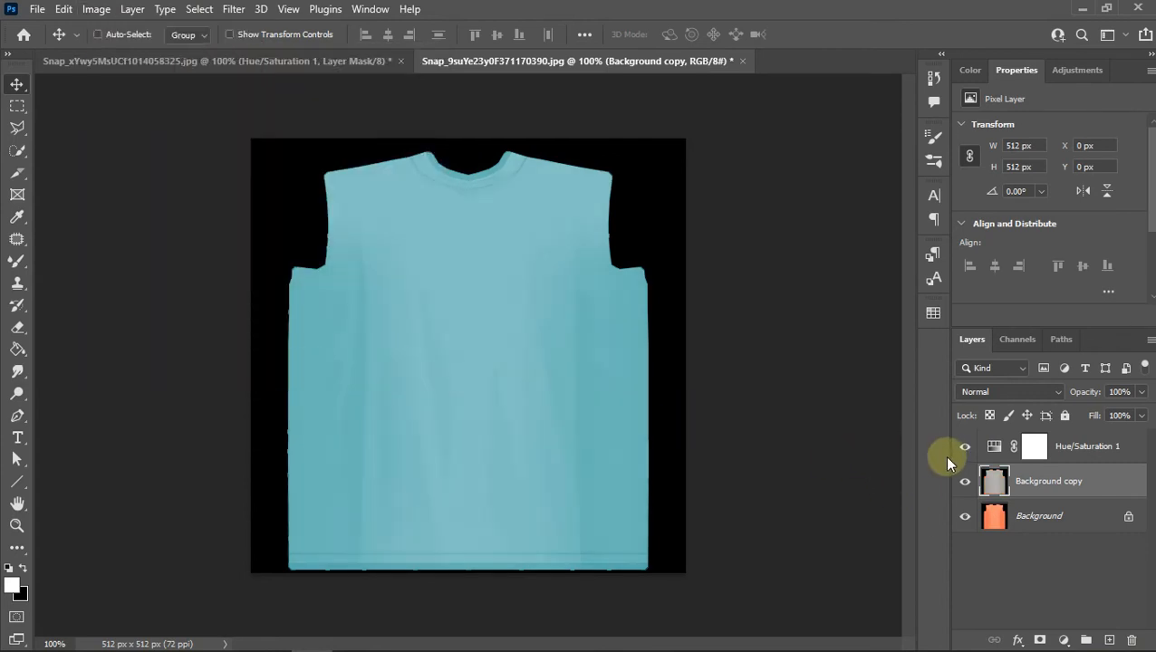
Show the first shirt's Levels 1 adjustment layer, duplicate it into Snap_9suYe23y0F371170390.jpg and view the result there.
left_click(232, 61)
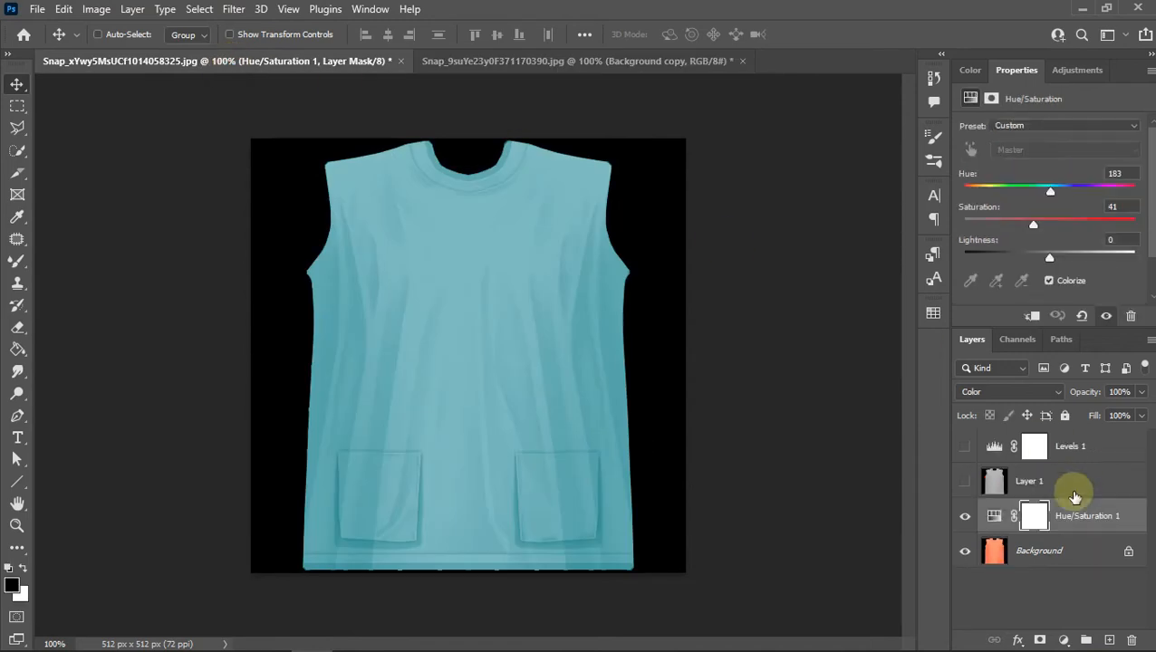
left_click(1068, 453)
left_click(965, 445)
right_click(1092, 444)
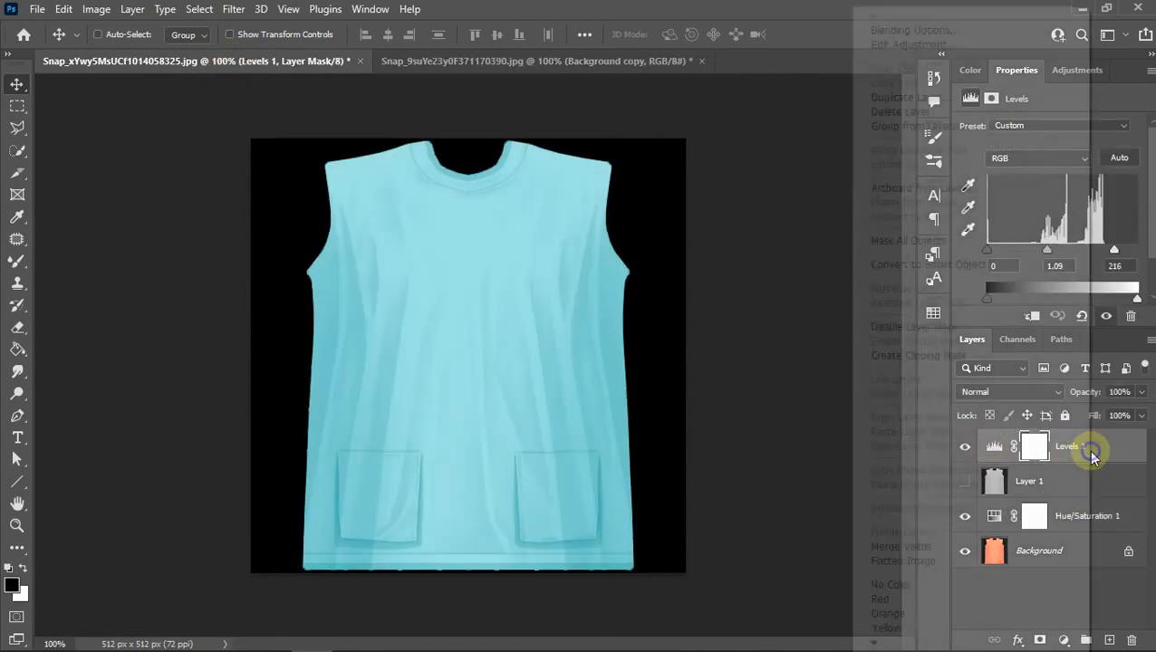
left_click(922, 97)
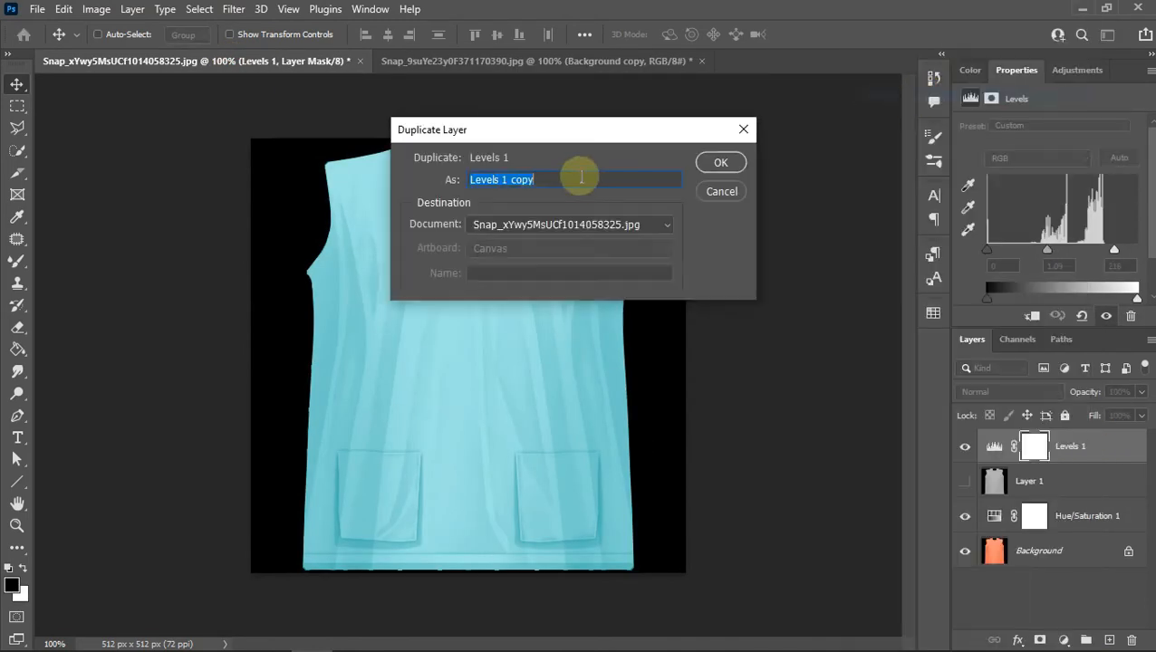
left_click(650, 225)
left_click(569, 256)
left_click(720, 162)
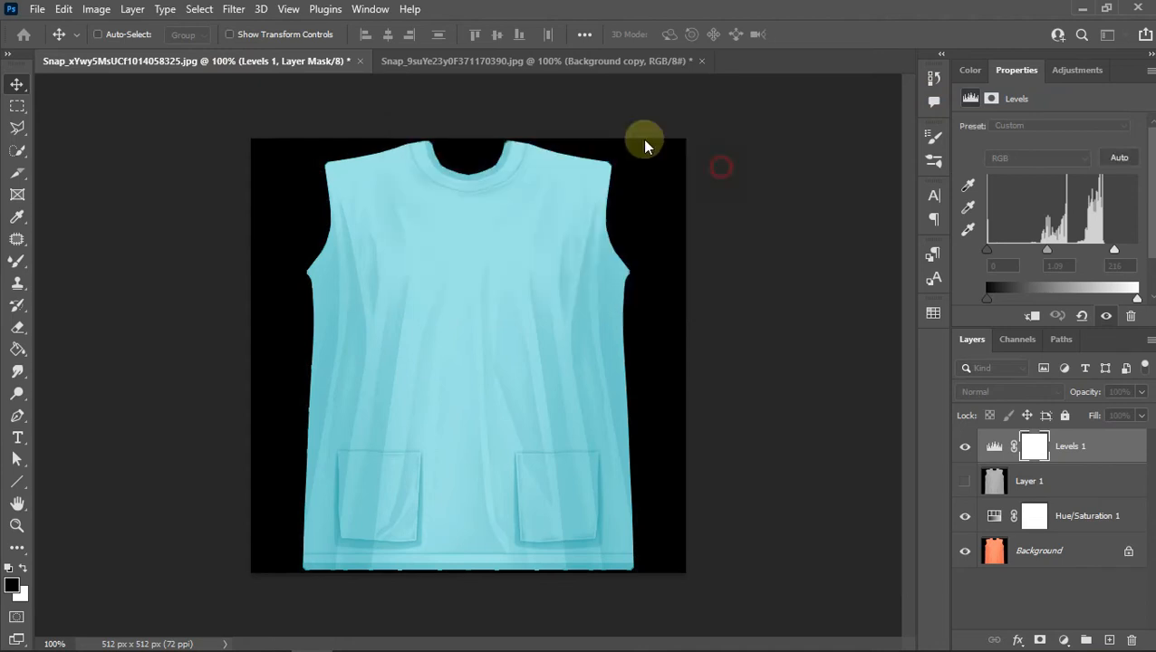
left_click(535, 60)
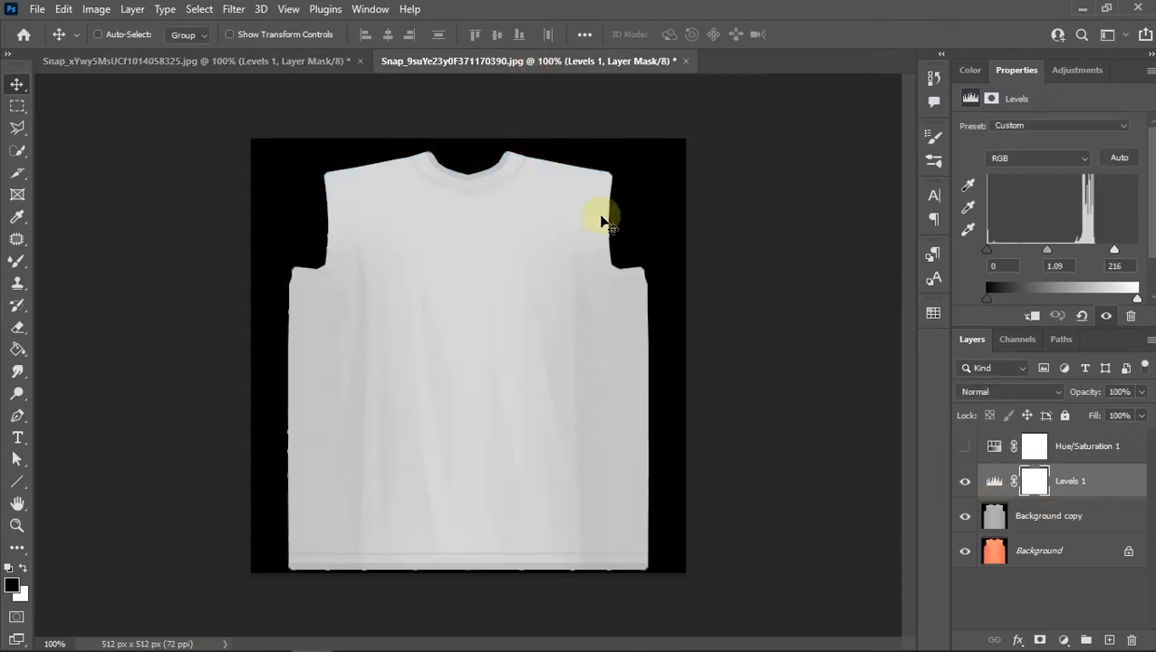
Compare the first shirt's white and teal versions by toggling the visibility of the gray Layer 1.
left_click(193, 60)
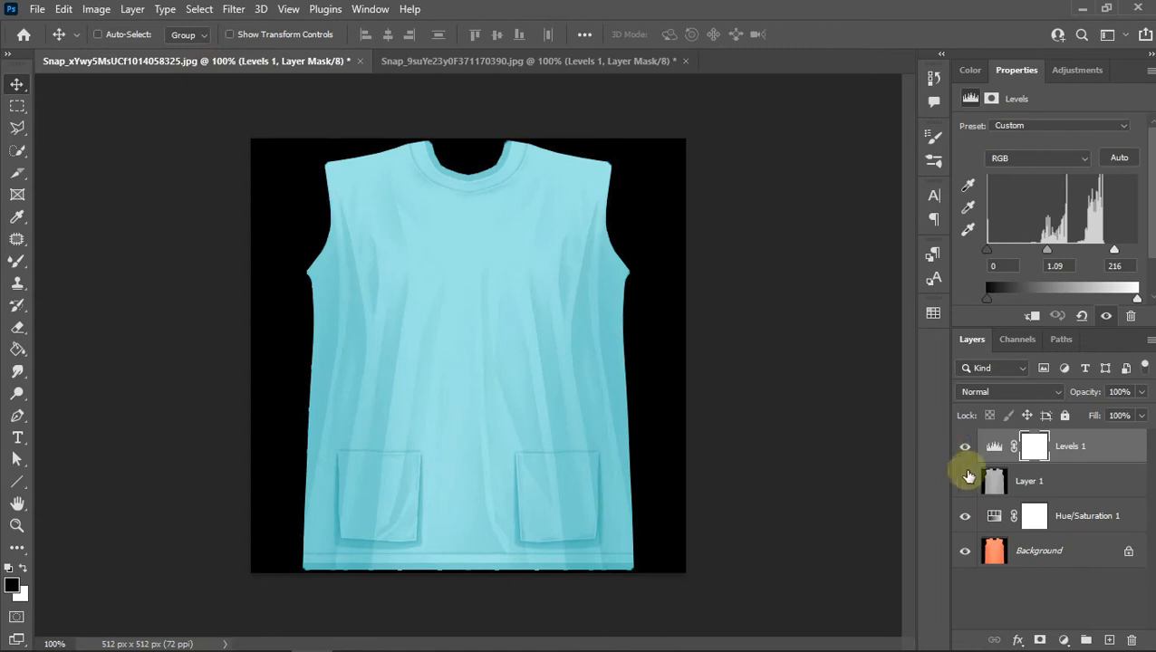
left_click(965, 494)
left_click(964, 483)
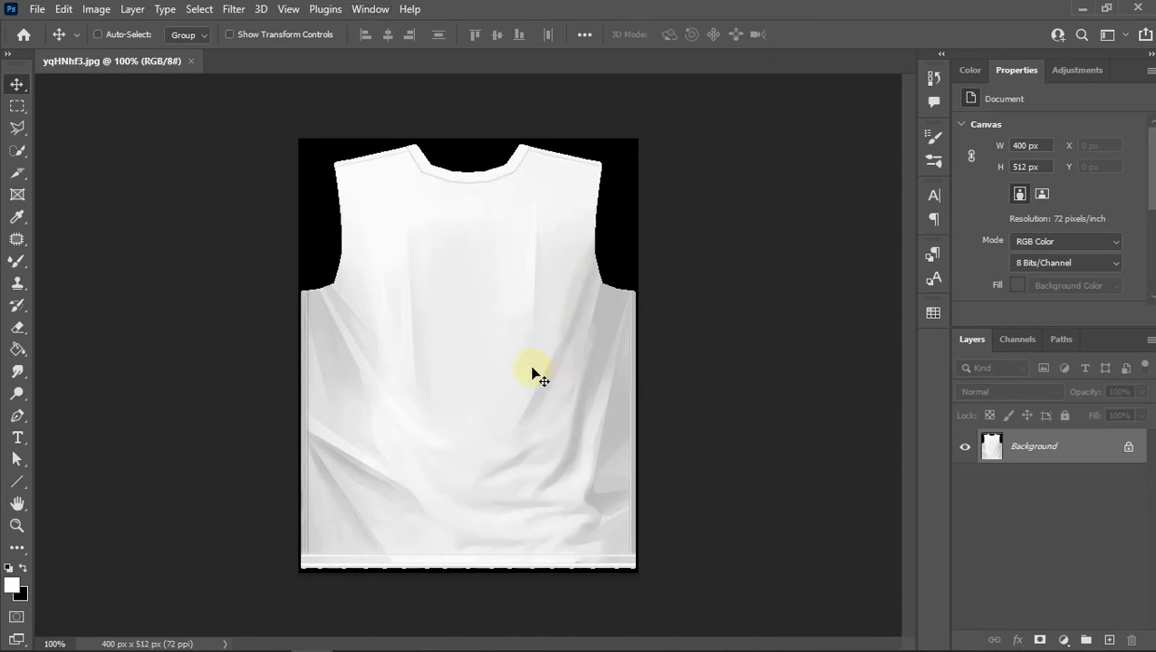
Duplicate the Background layer of the white shirt in yqHNhf3.jpg.
left_click_drag(1058, 442, 1109, 640)
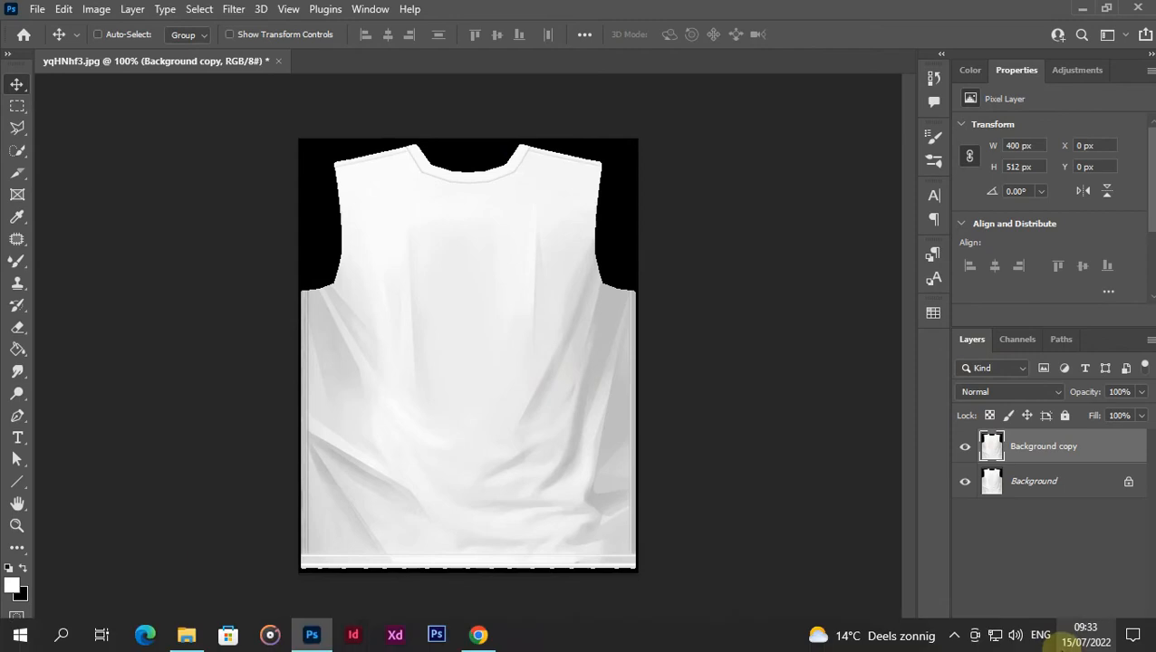
Try tinting the white shirt with a colorized Hue/Saturation adjustment layer at hue 181, and delete that layer.
left_click(1063, 641)
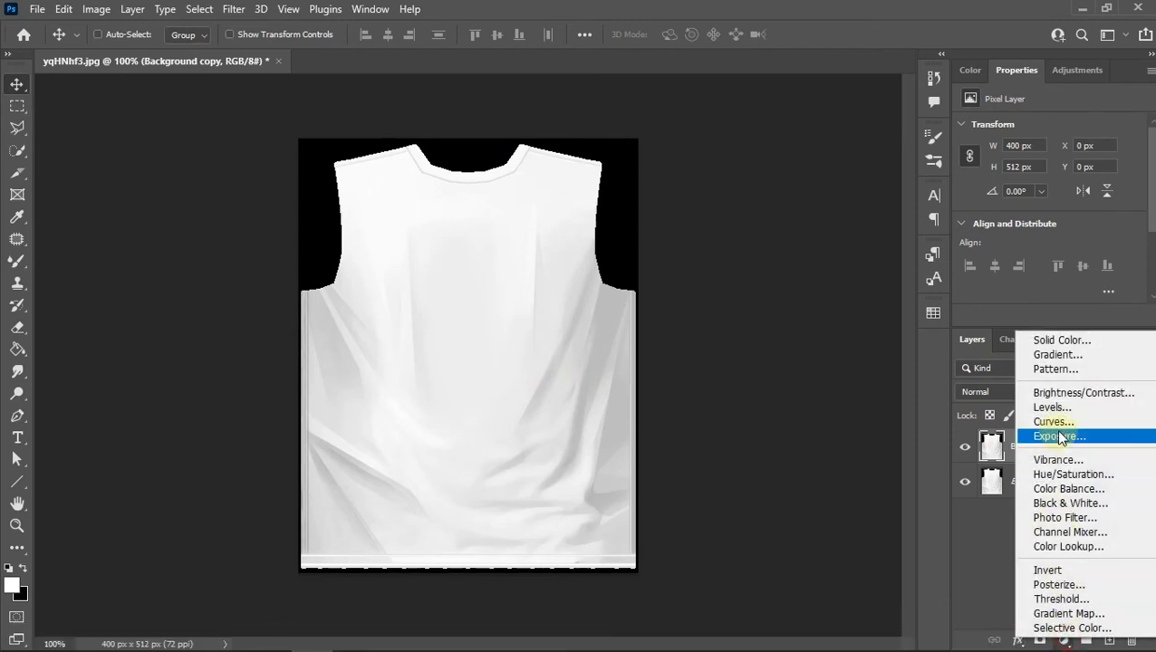
left_click(1085, 472)
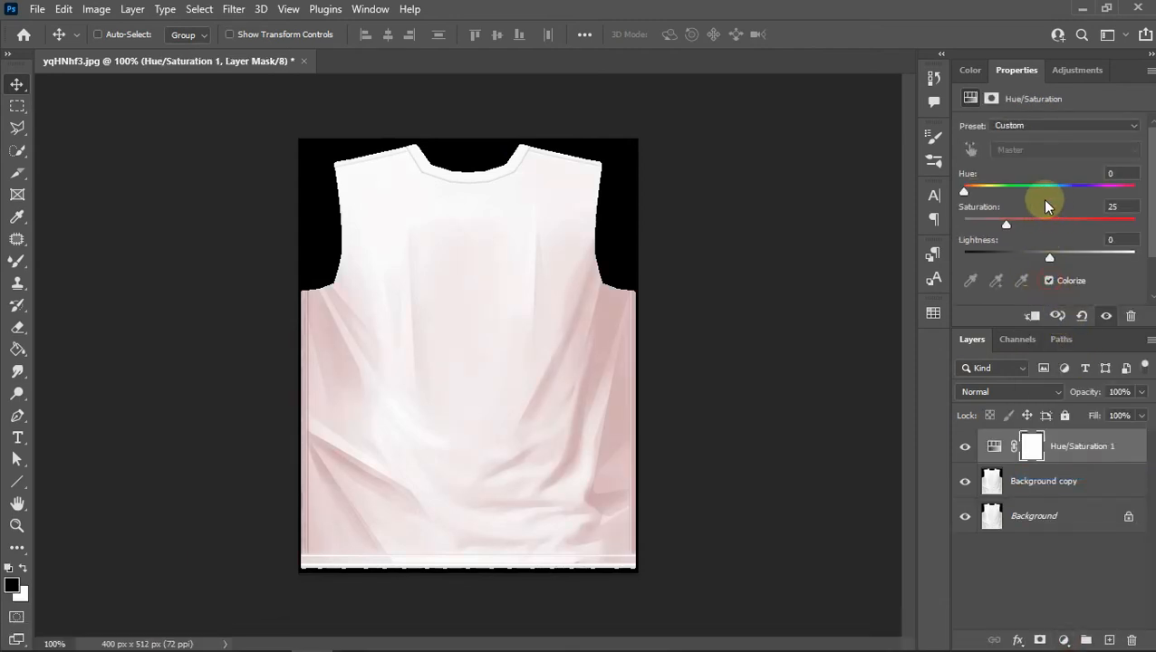
left_click_drag(963, 192, 1049, 192)
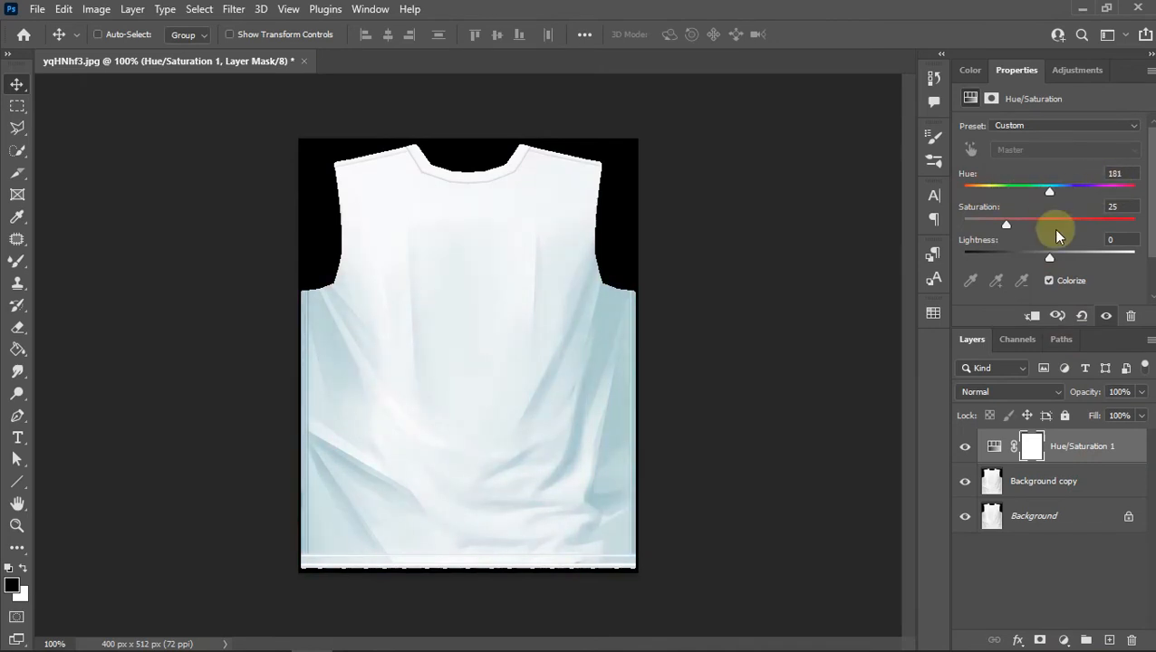
left_click(1131, 640)
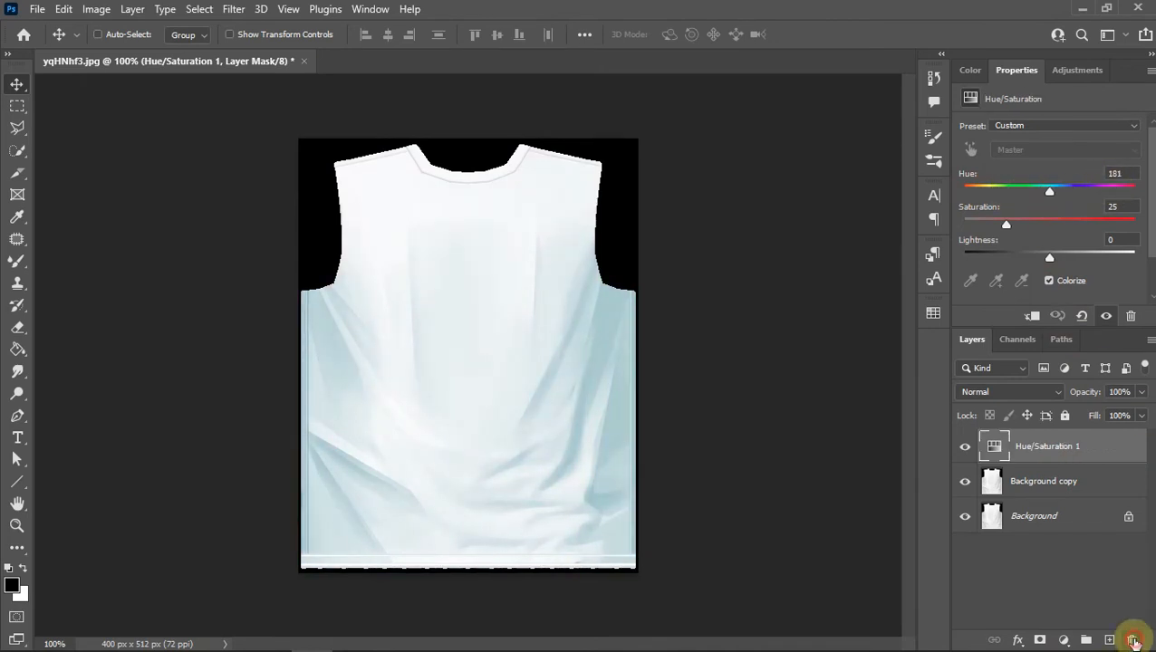
Add a turquoise Solid Color fill layer (1eefca) above the white shirt copy and set its blend mode to Multiply.
left_click(1063, 642)
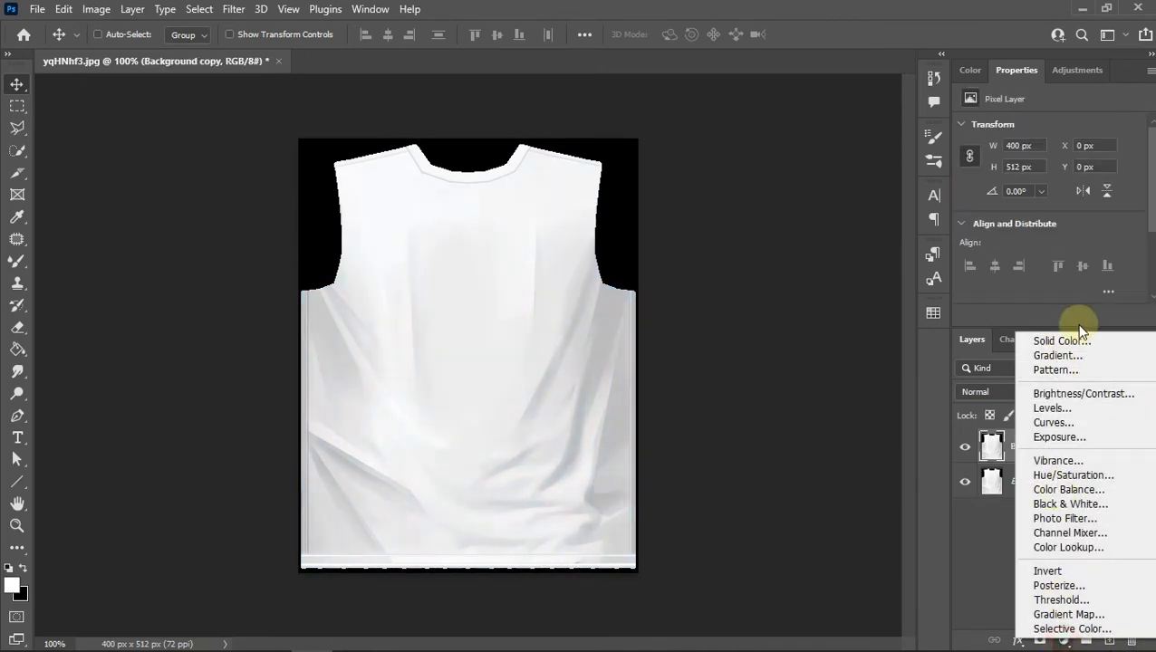
left_click(1058, 344)
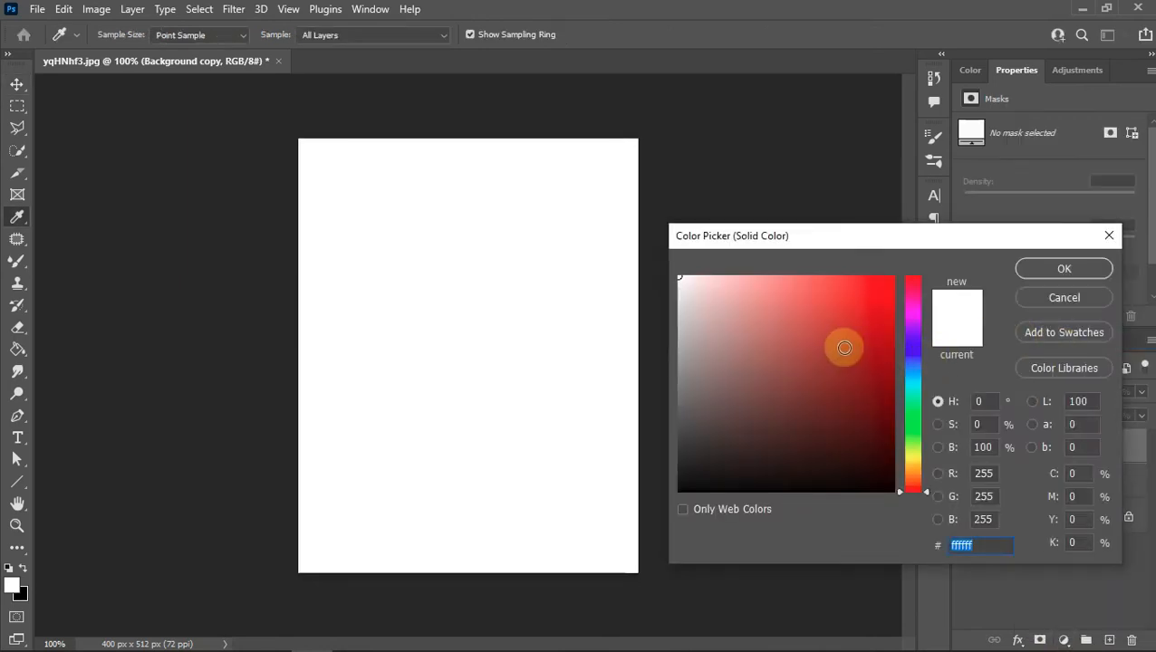
left_click_drag(916, 429, 915, 391)
left_click(866, 289)
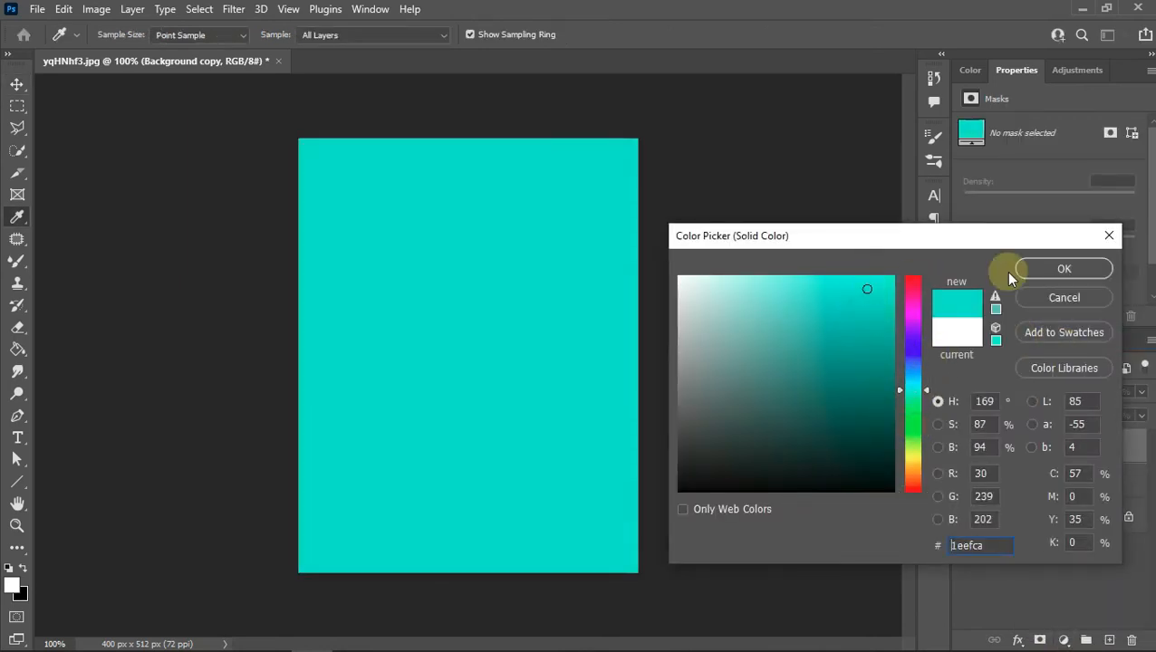
left_click(1057, 270)
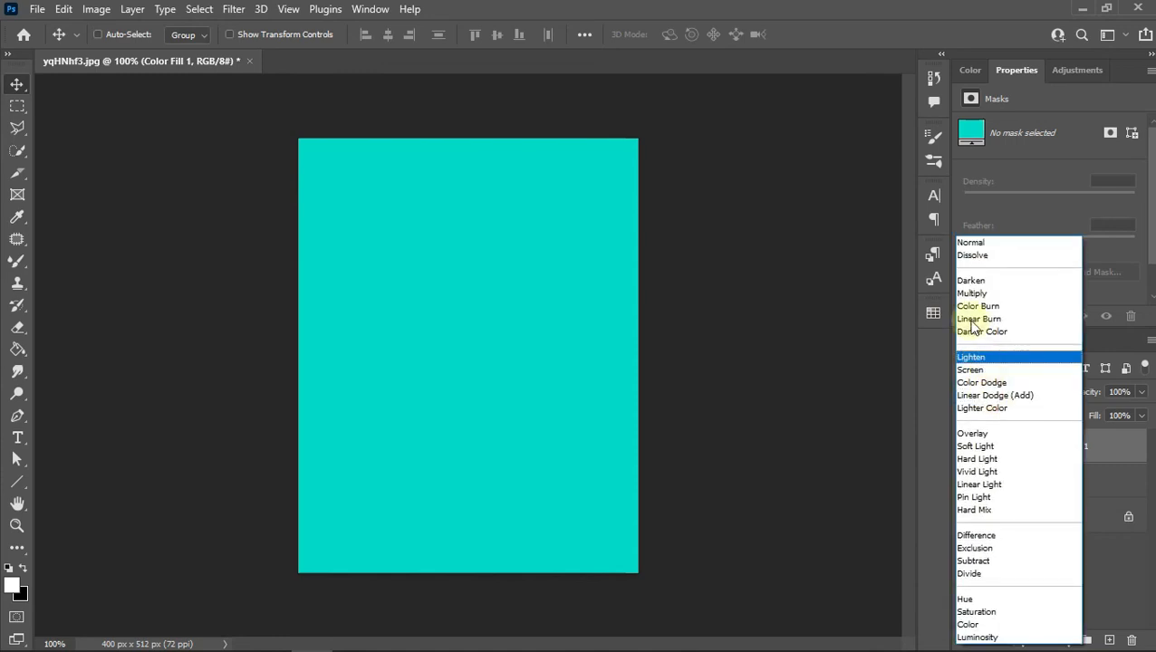
left_click(977, 294)
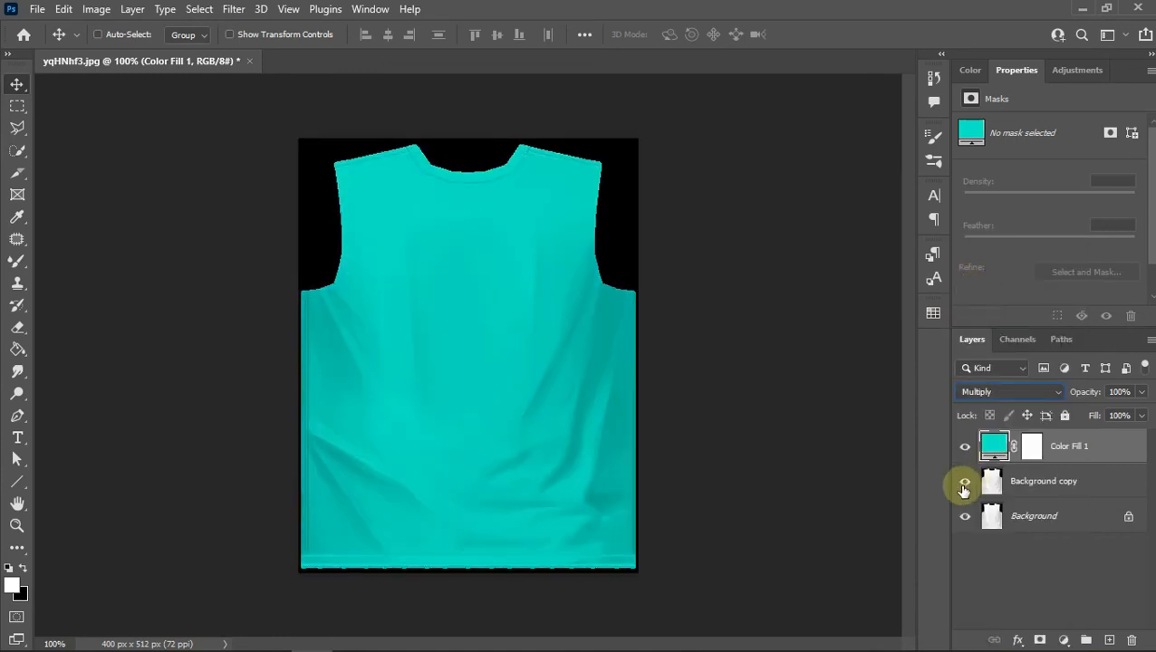
Recolor the turquoise fill layer to purple to test another shirt color, and delete the fill layer.
double_click(986, 448)
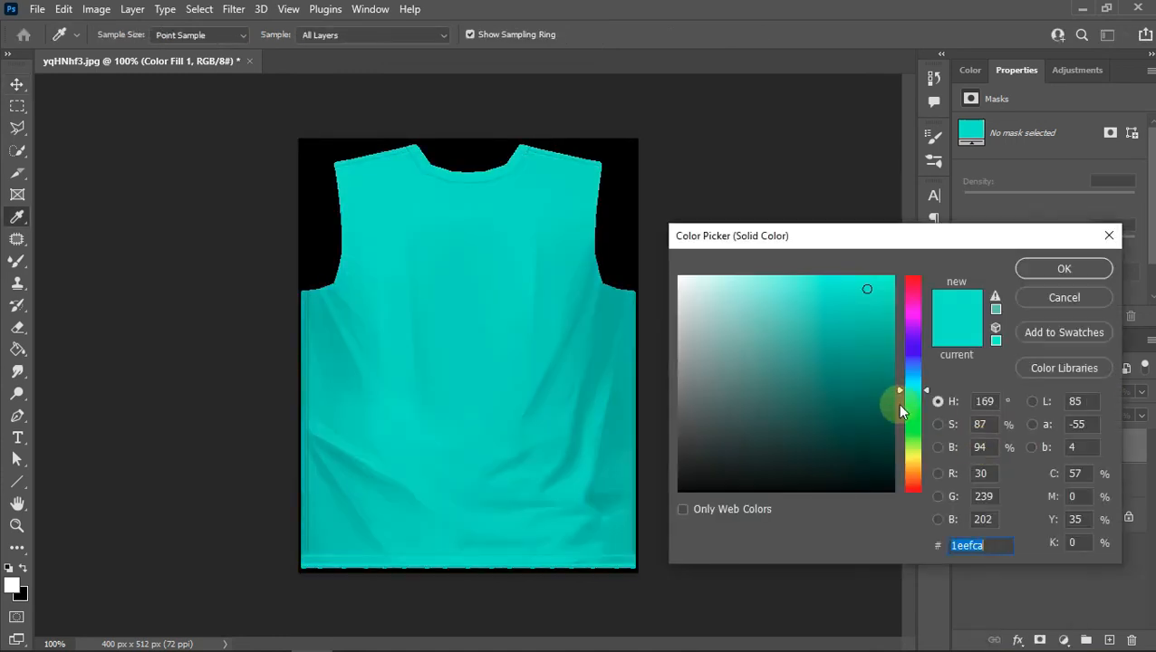
left_click(914, 341)
mouse_move(813, 411)
left_mouse_down()
mouse_move(854, 322)
mouse_move(815, 292)
mouse_move(836, 379)
mouse_move(773, 341)
mouse_move(875, 299)
left_mouse_up()
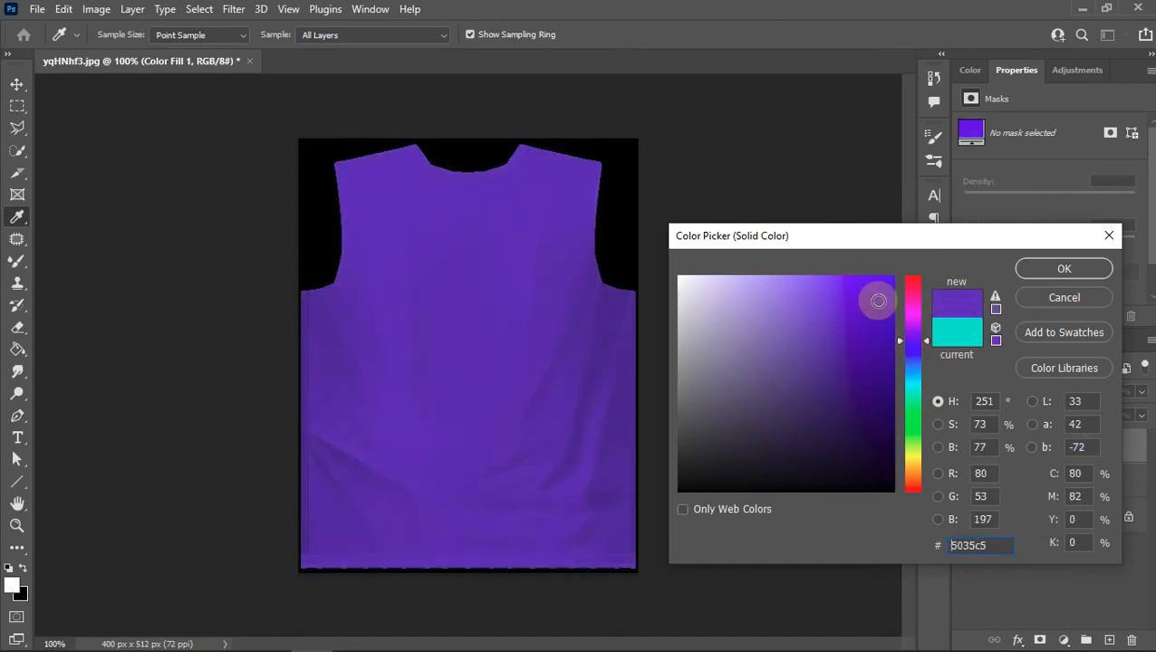
left_click(1065, 268)
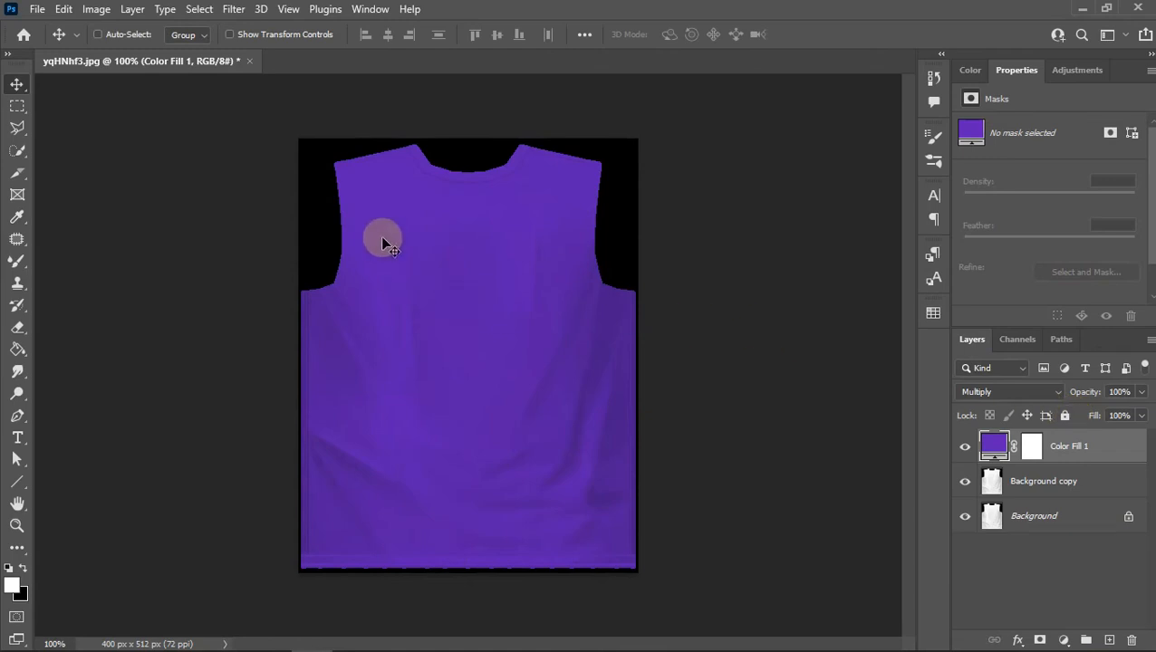
left_click(1131, 640)
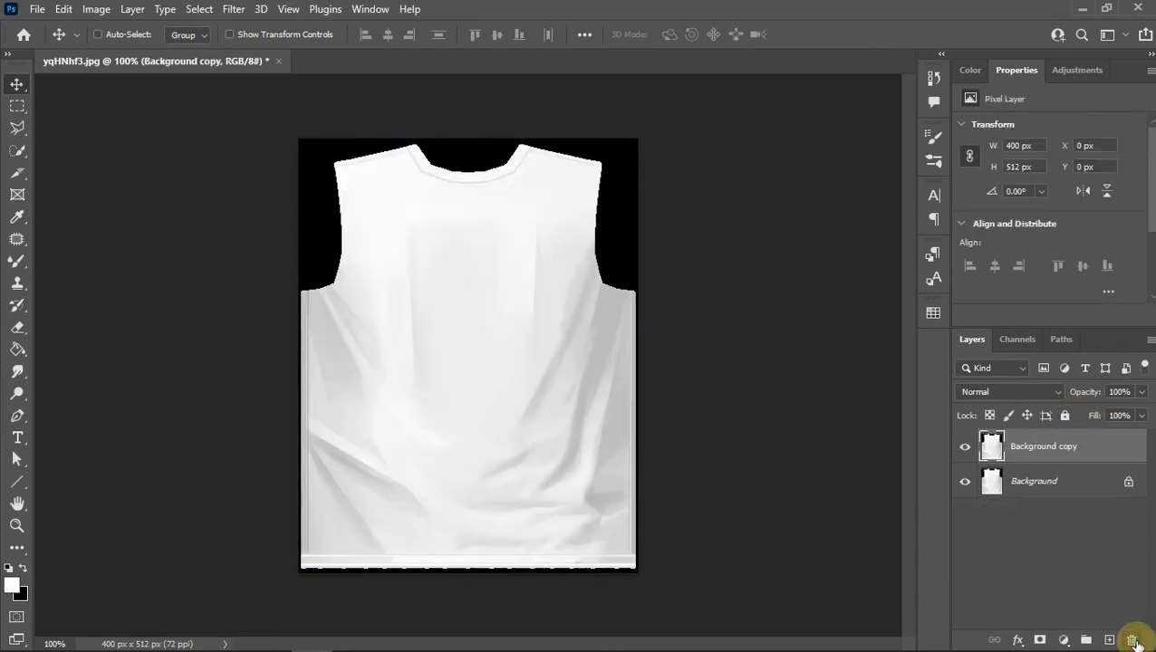
Try a Levels adjustment layer above the white shirt copy and delete it.
left_click(1063, 640)
left_click(1054, 406)
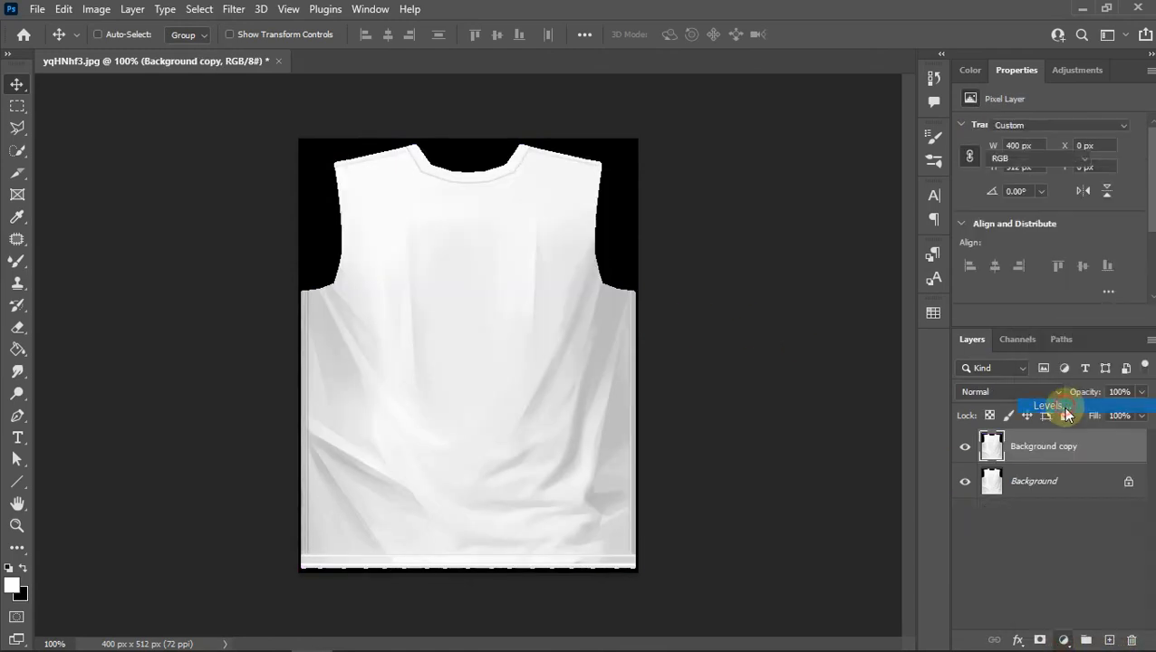
mouse_move(988, 222)
left_mouse_down()
mouse_move(1098, 218)
mouse_move(985, 222)
left_mouse_up()
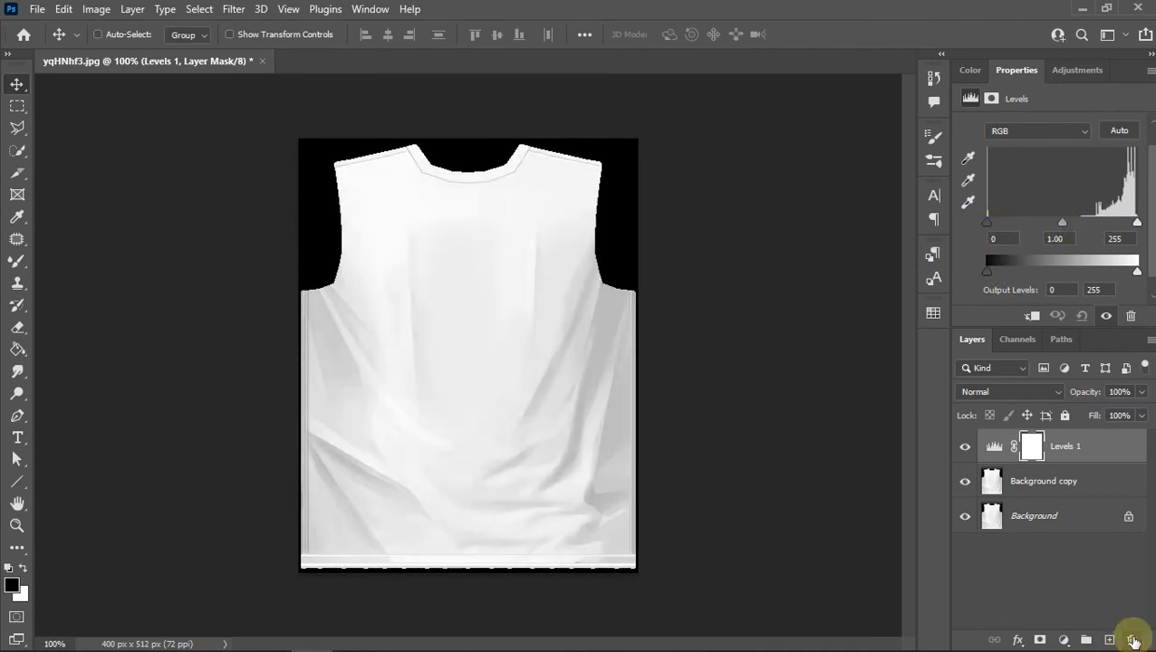
left_click(1132, 641)
left_click(1132, 641)
Add a bright blue Solid Color fill layer (1cd0f1) above the white shirt copy with Multiply blending.
left_click(1063, 640)
left_click(1051, 337)
left_click(914, 380)
left_click_drag(855, 315, 869, 287)
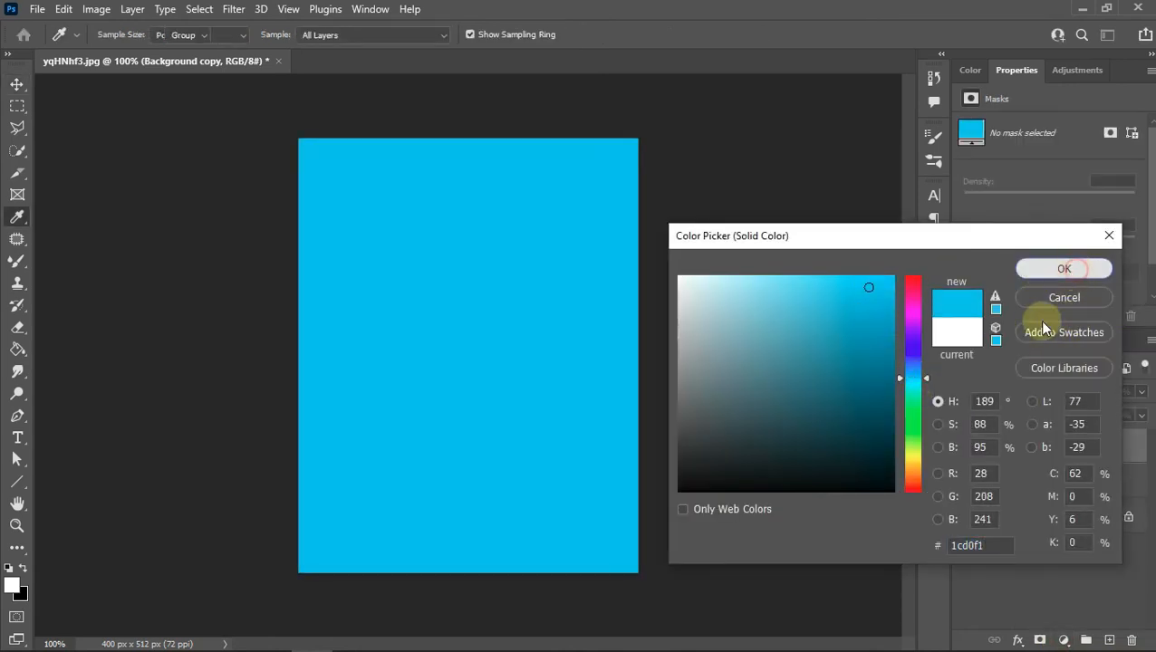
left_click(1006, 391)
left_click(969, 297)
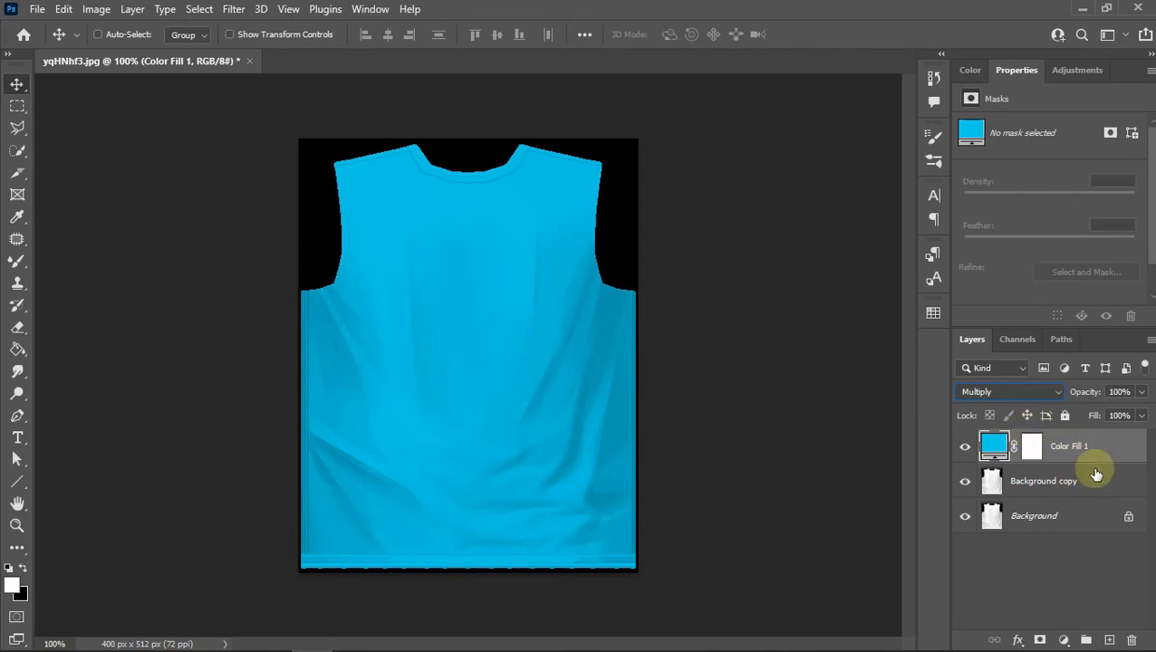
Merge the blue fill layer with the white shirt copy and desaturate the merged layer.
key("ctrl")
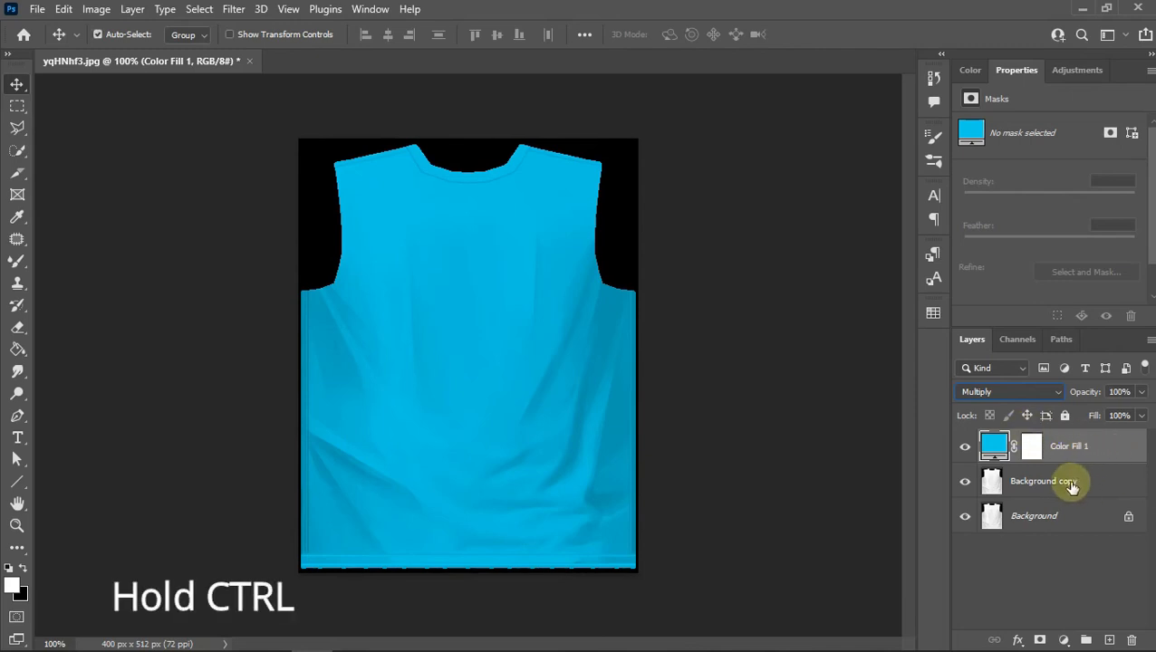
left_click(1072, 486, "ctrl")
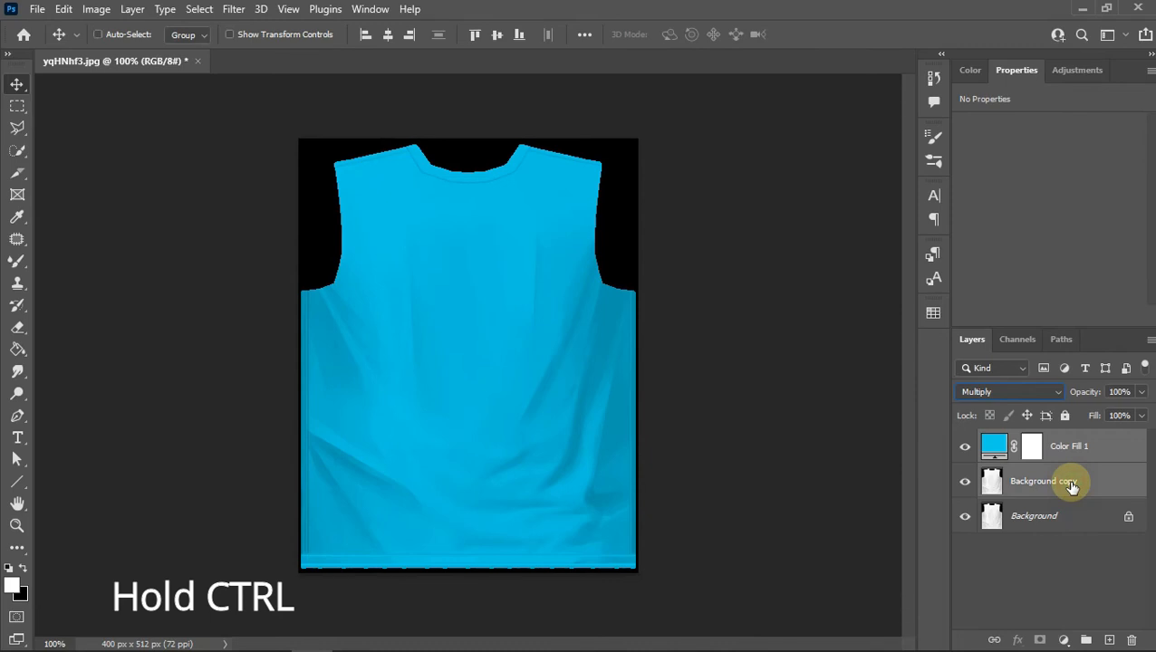
right_click(1071, 487)
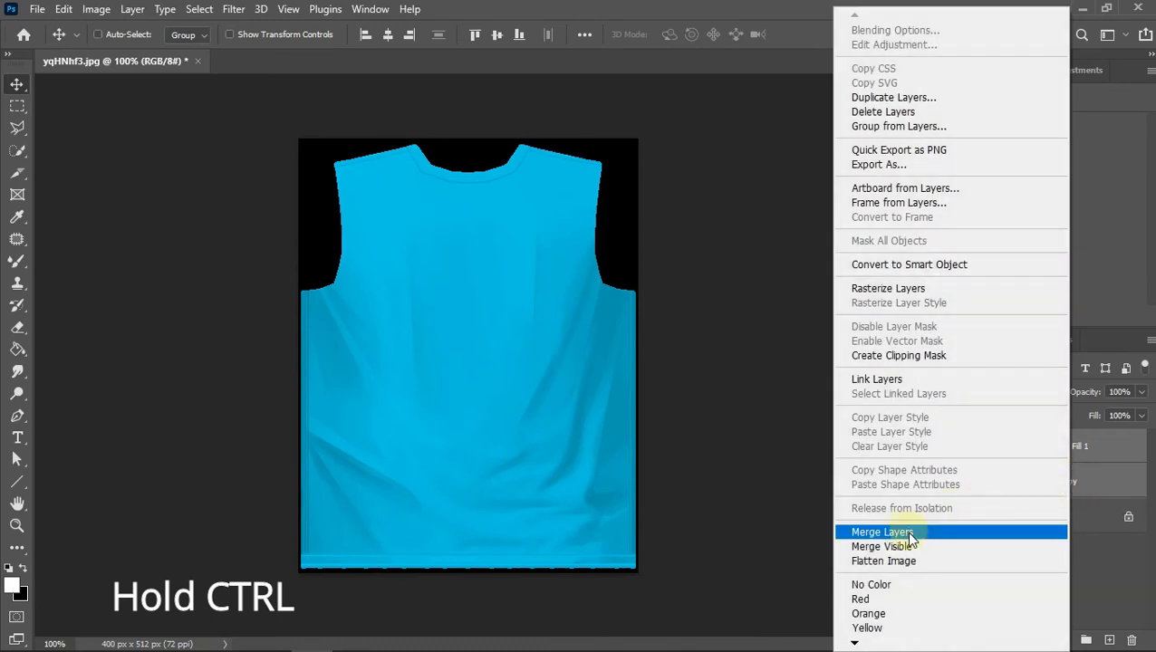
left_click(934, 534)
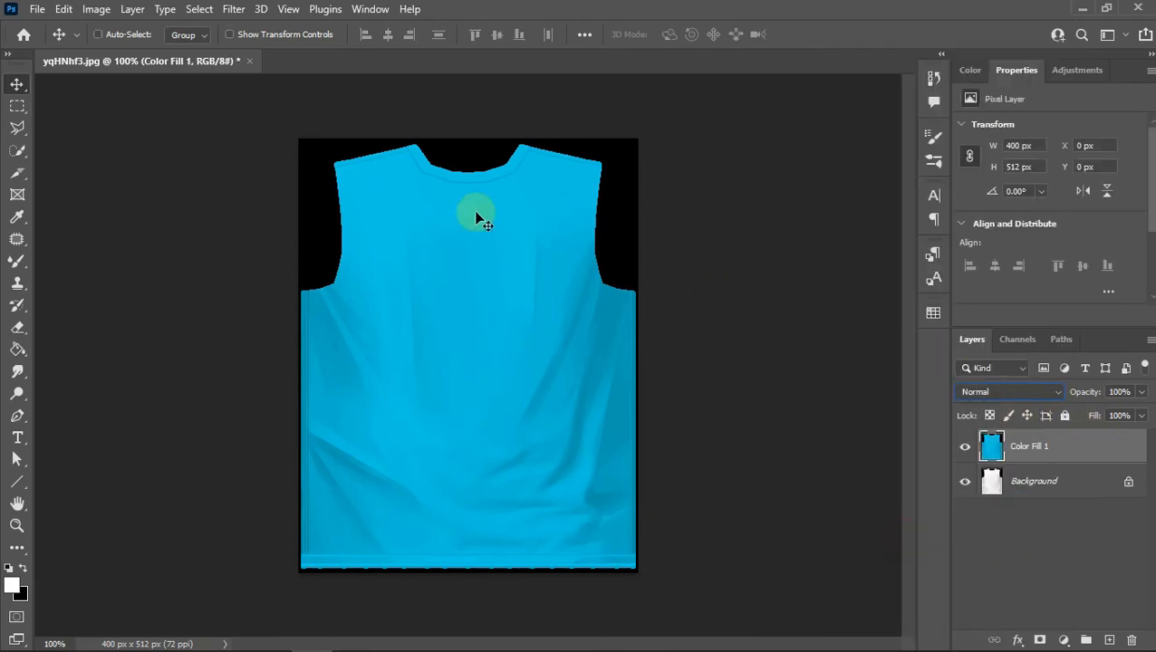
left_click(96, 10)
mouse_move(150, 51)
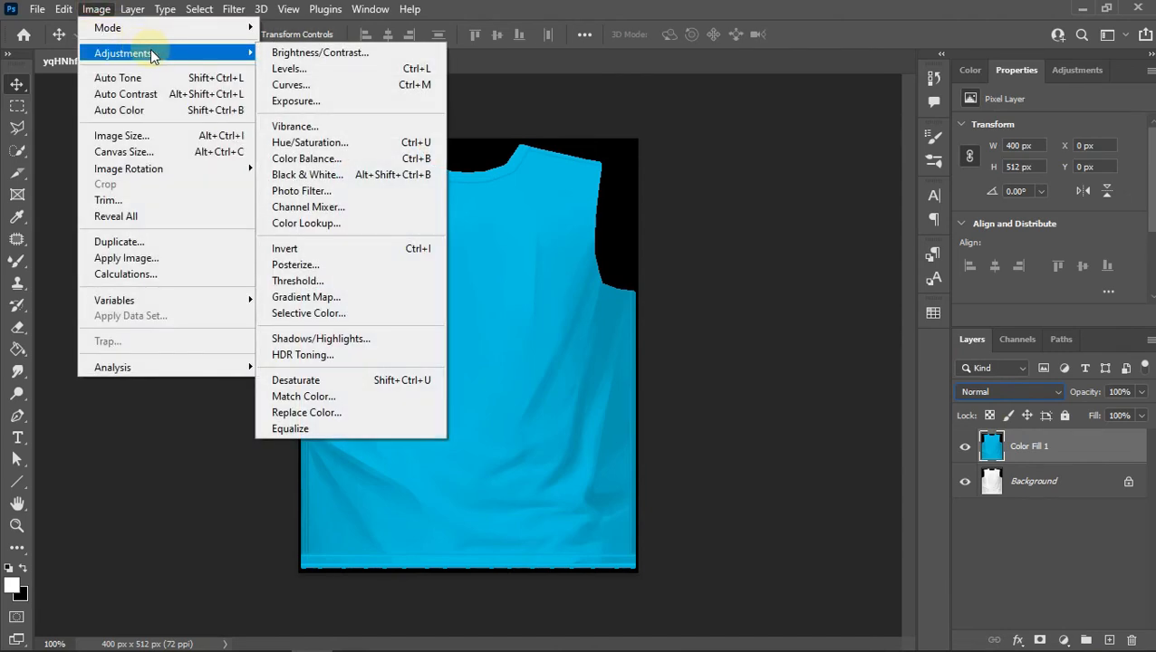
left_click(317, 379)
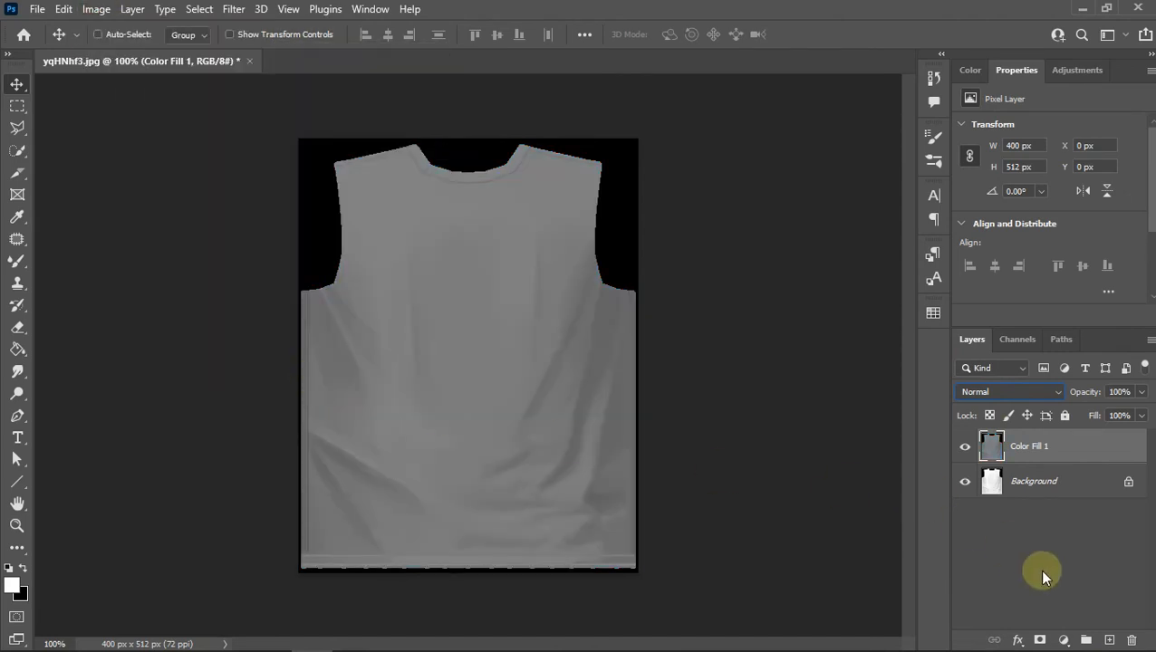
Darken the gray shirt with a Levels adjustment layer, setting the black input level to 94 and midtones to 0.78.
left_click(1063, 641)
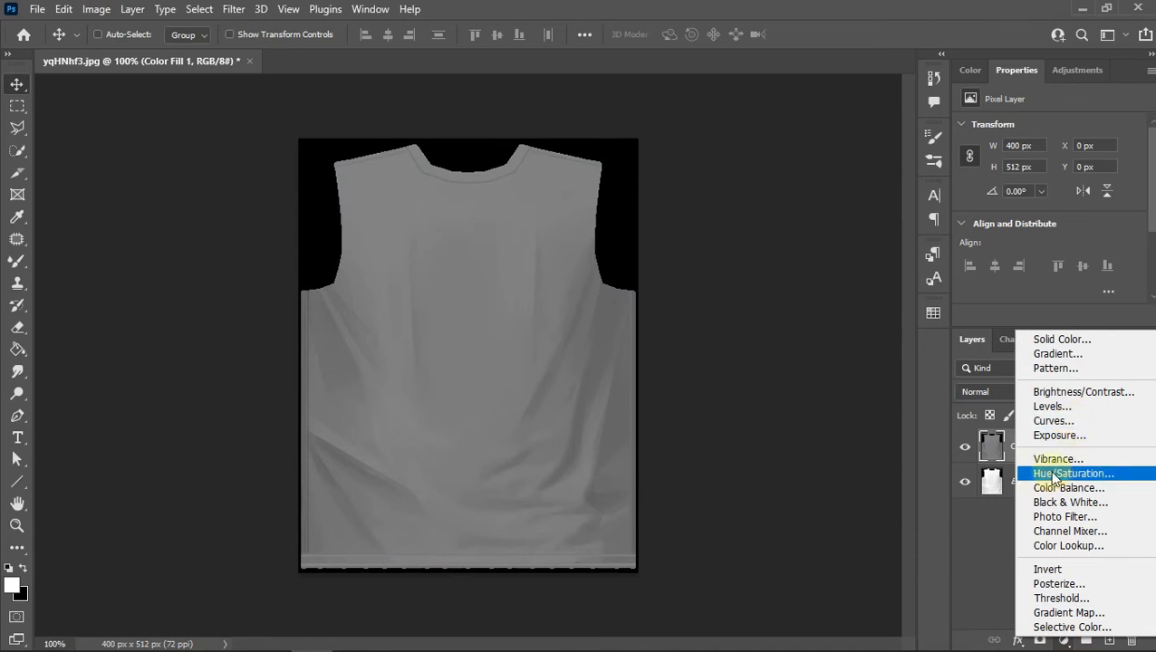
left_click(1051, 407)
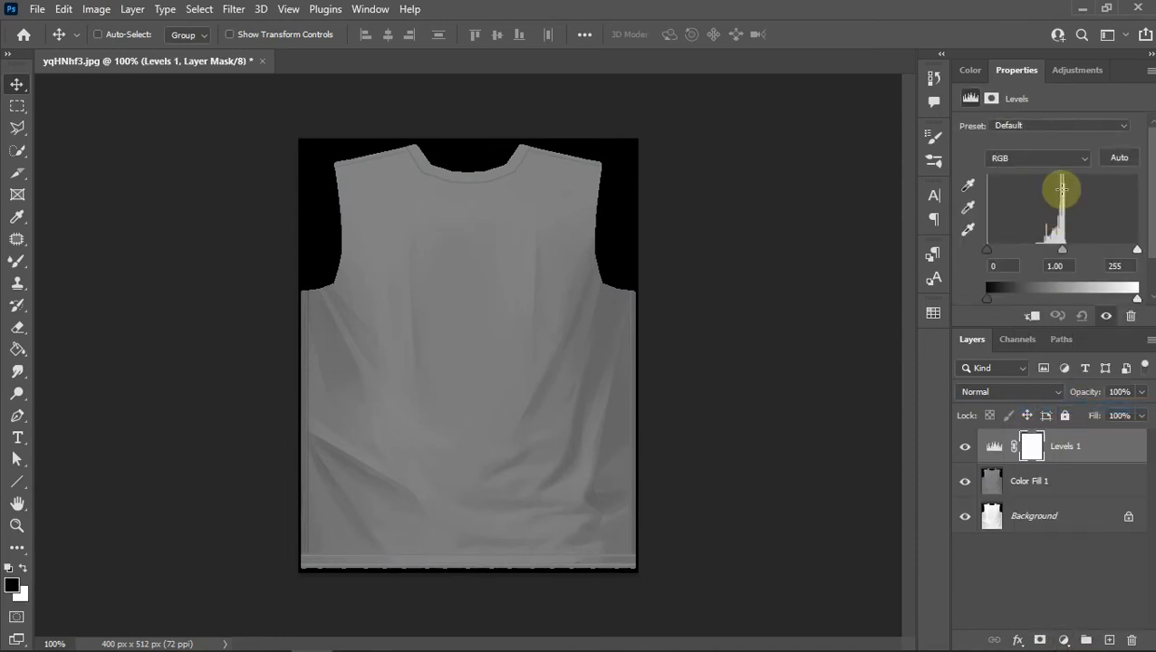
scroll(1024, 208, "down", 1)
left_click_drag(988, 222, 1097, 222)
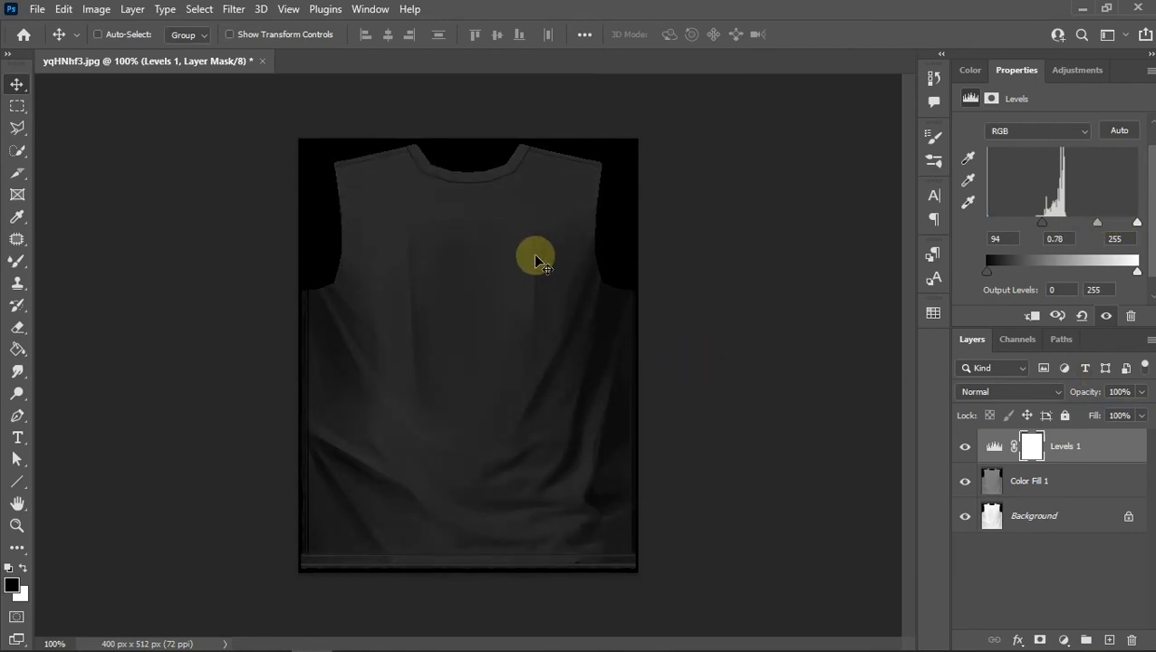
left_click_drag(1045, 223, 1045, 223)
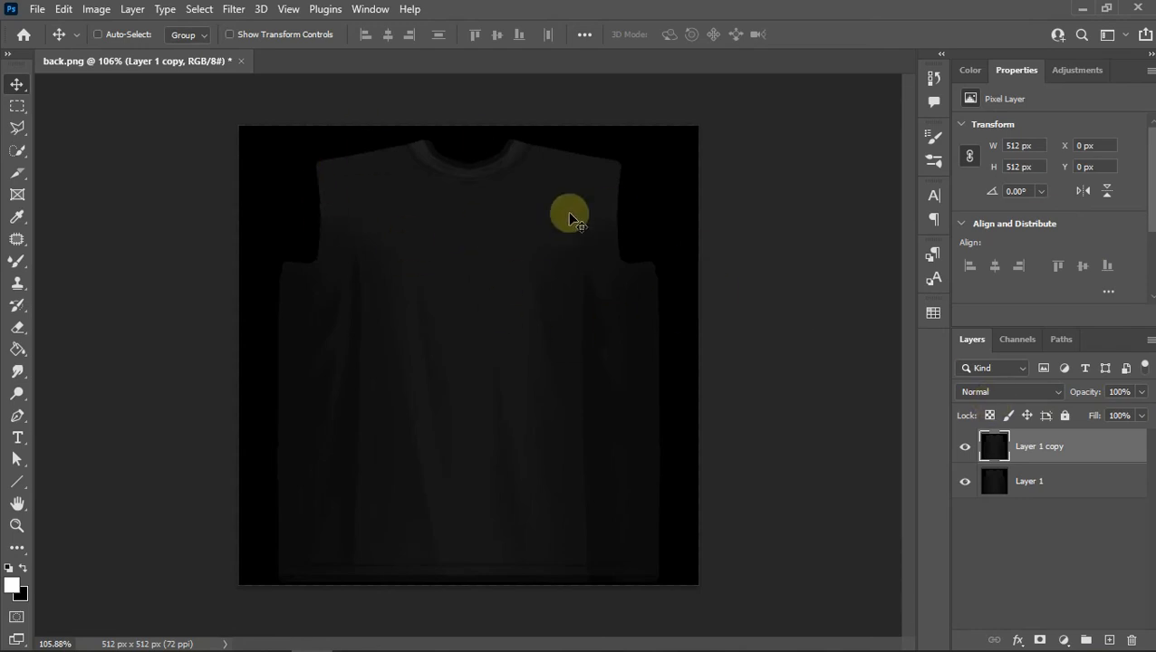
Try a green Solid Color fill layer (27f4a9) above the black shirt copy in back.png with Color blending.
left_click(1064, 640)
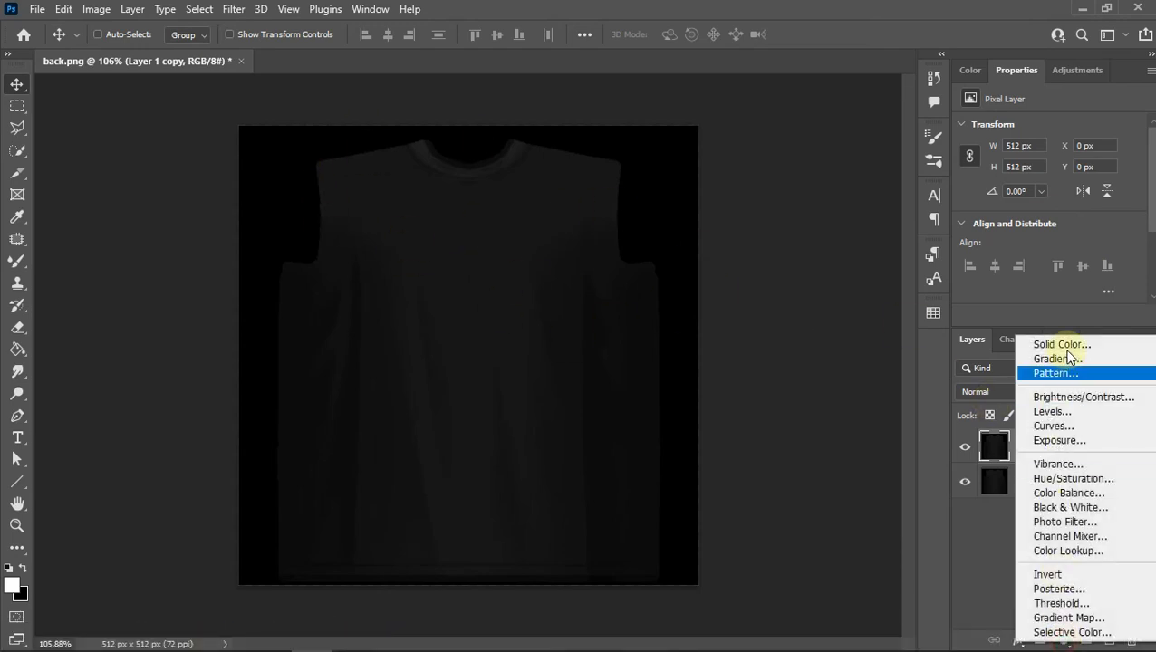
left_click(1055, 345)
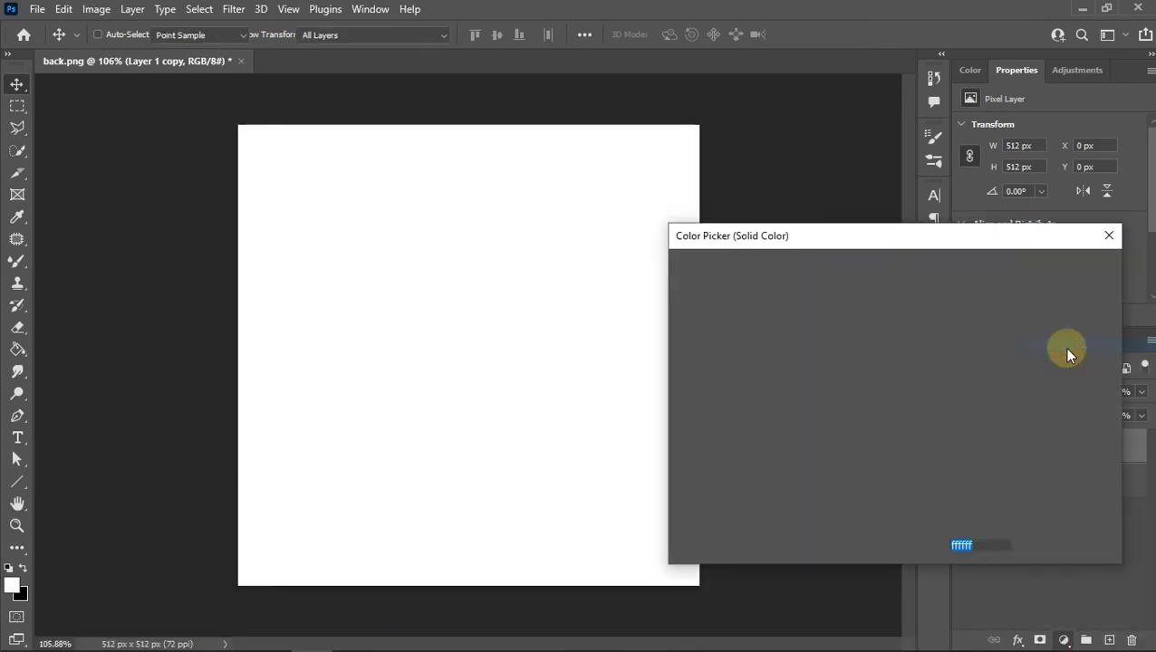
type("27f4a9")
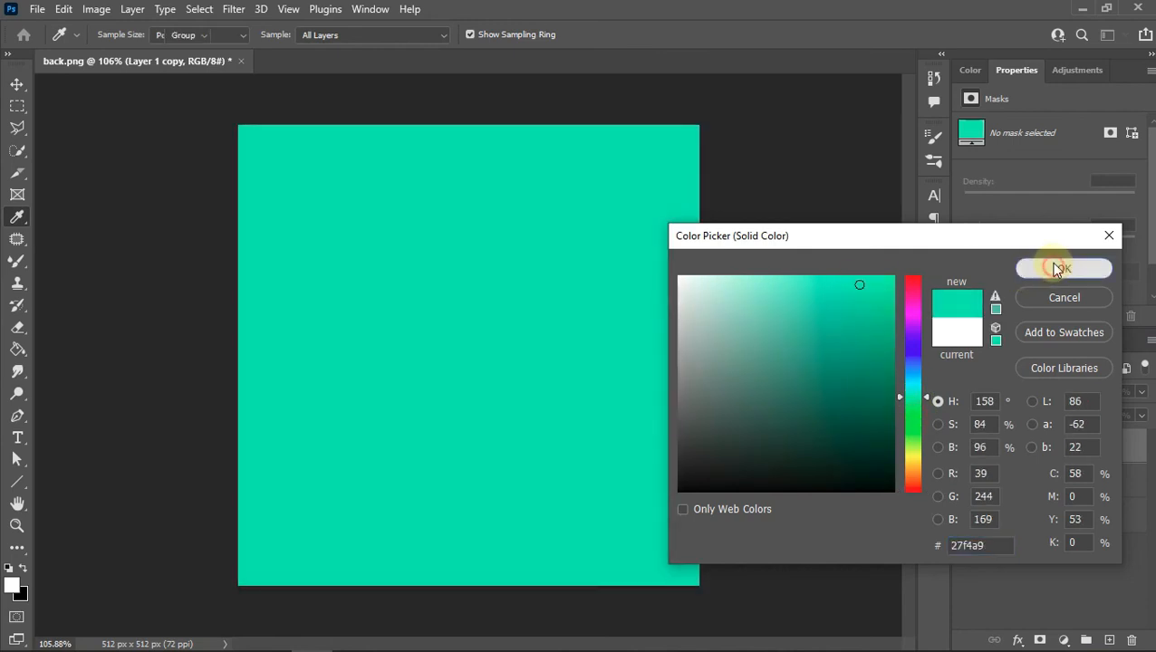
left_click(1056, 268)
left_click(1030, 398)
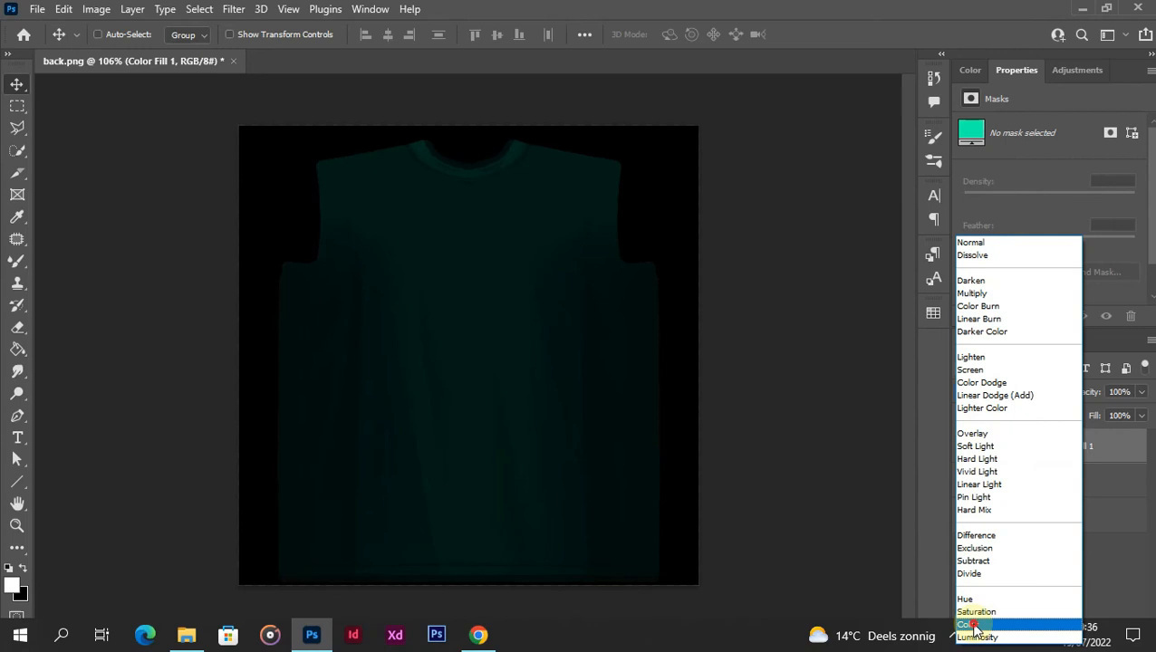
left_click(969, 625)
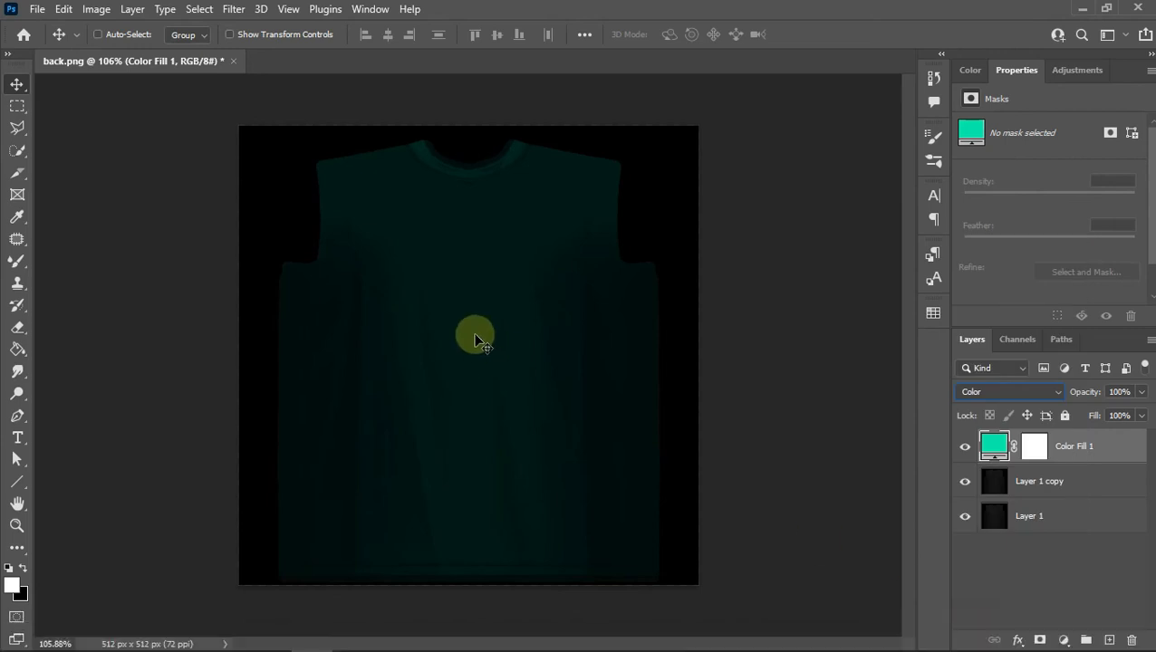
Try a Brightness/Contrast adjustment layer with brightness 104 and contrast -28, and delete it together with the green fill layer.
left_click(1063, 641)
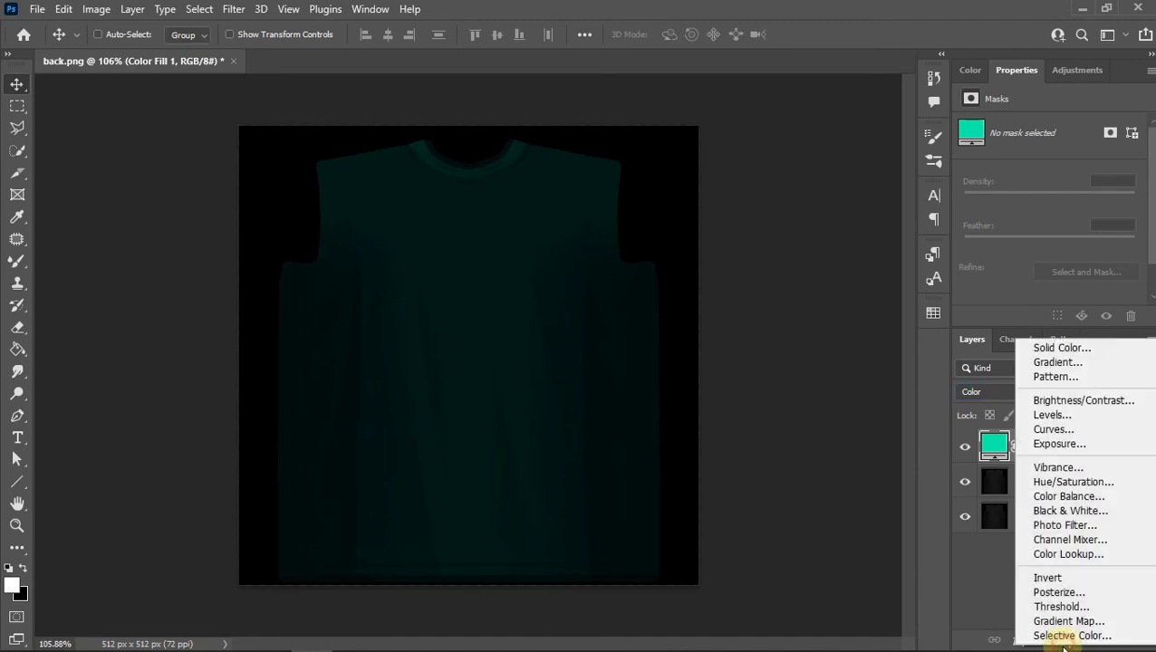
left_click(1070, 405)
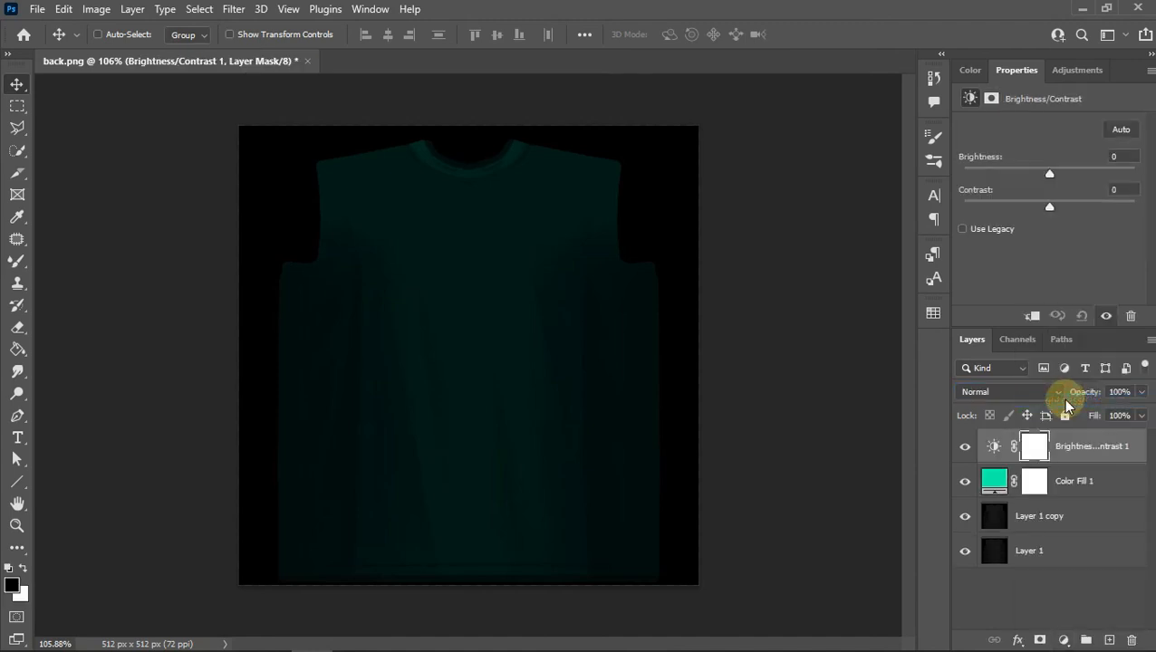
left_click_drag(1050, 177, 1108, 173)
mouse_move(1049, 207)
left_mouse_down()
mouse_move(1029, 206)
mouse_move(1100, 212)
mouse_move(1035, 213)
left_mouse_up()
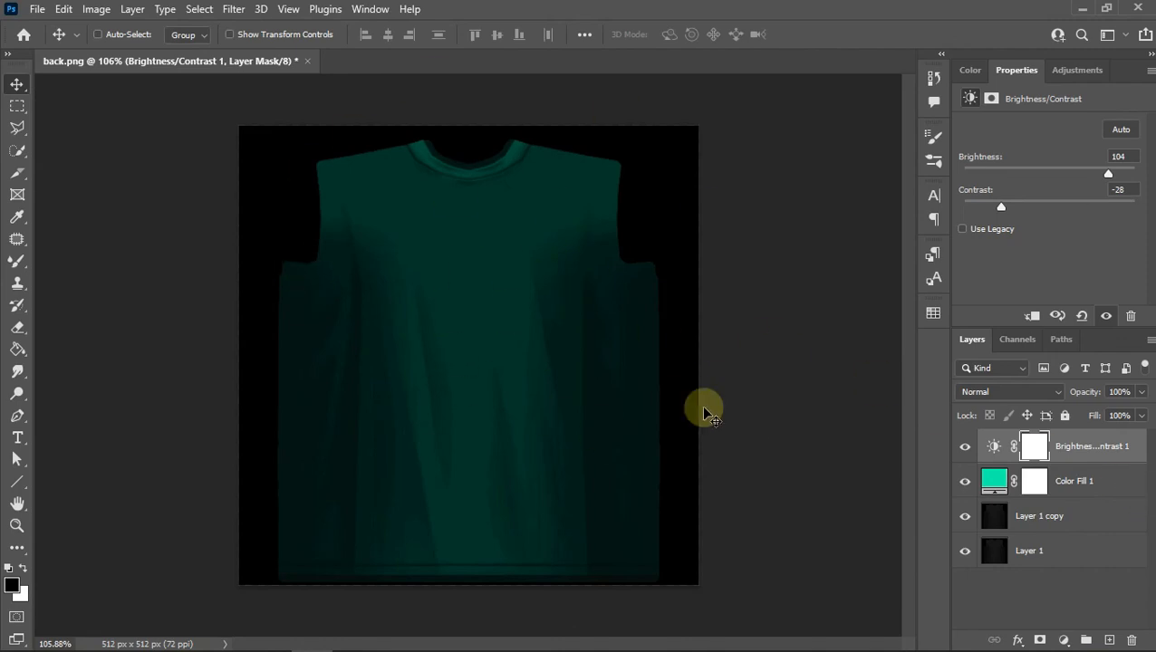
left_click(1081, 489, "shift")
key("Delete")
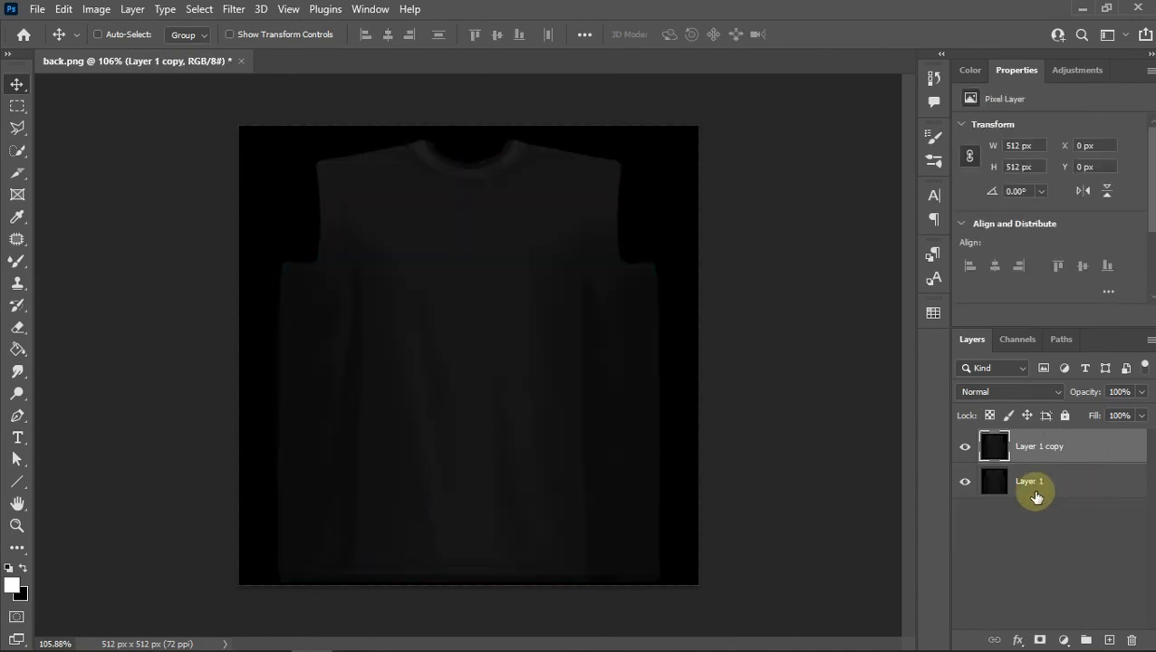
Add a gray Solid Color fill layer (ababab) above the black shirt copy with Linear Dodge (Add) blending.
left_click(1064, 640)
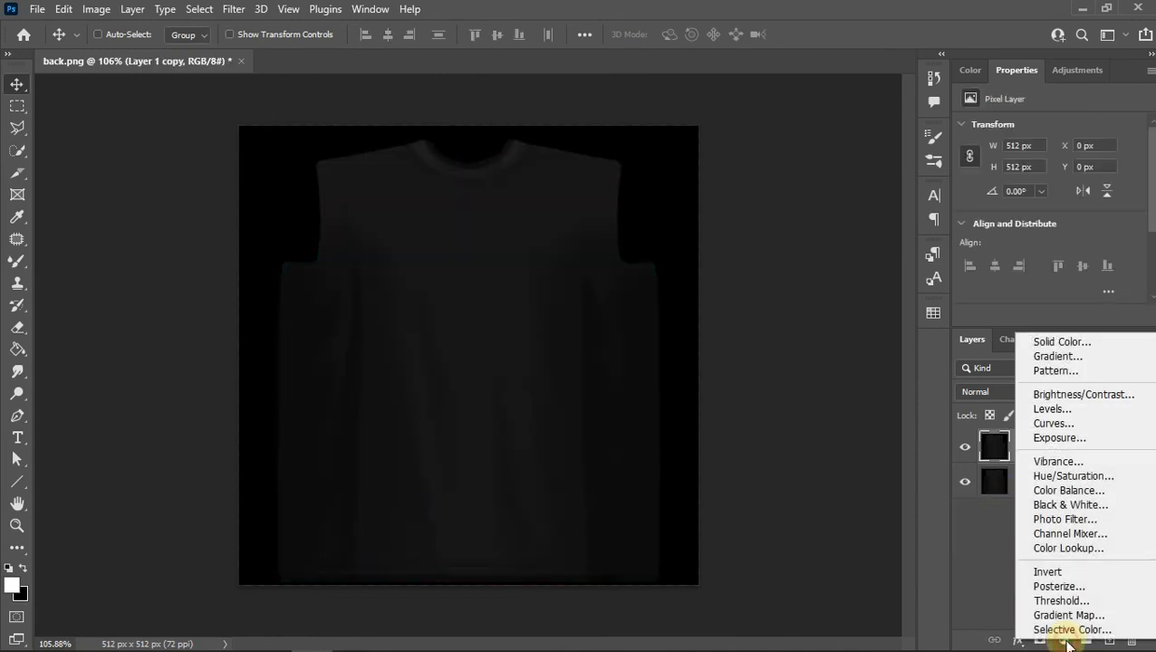
left_click(1087, 342)
left_click_drag(684, 382, 676, 346)
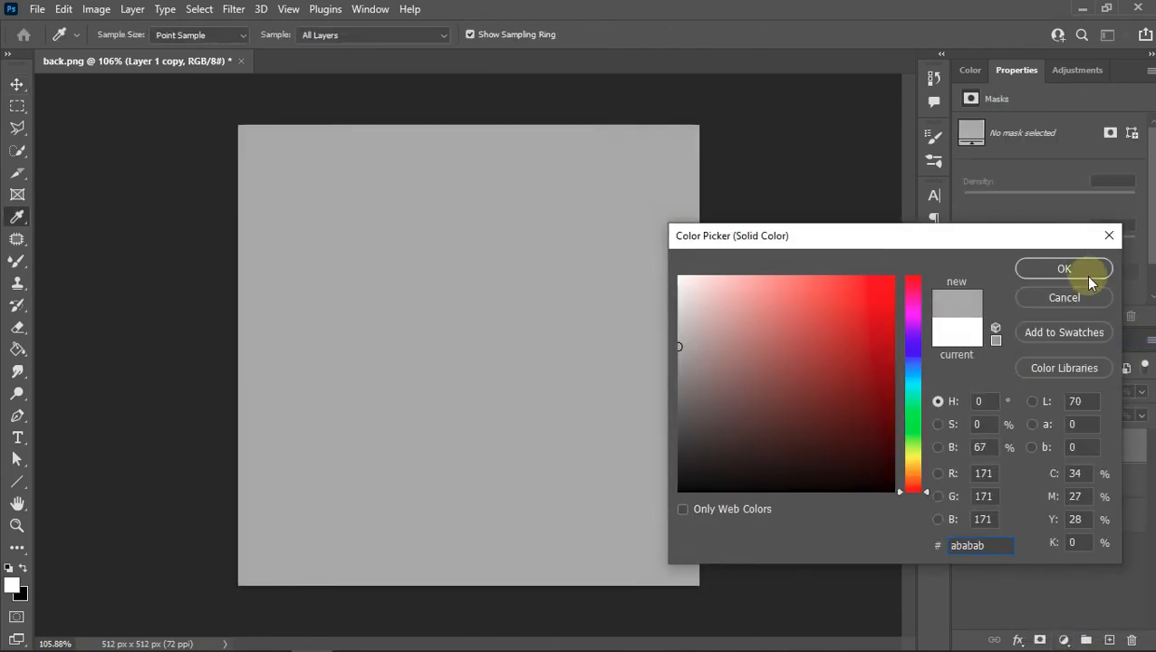
left_click(1092, 276)
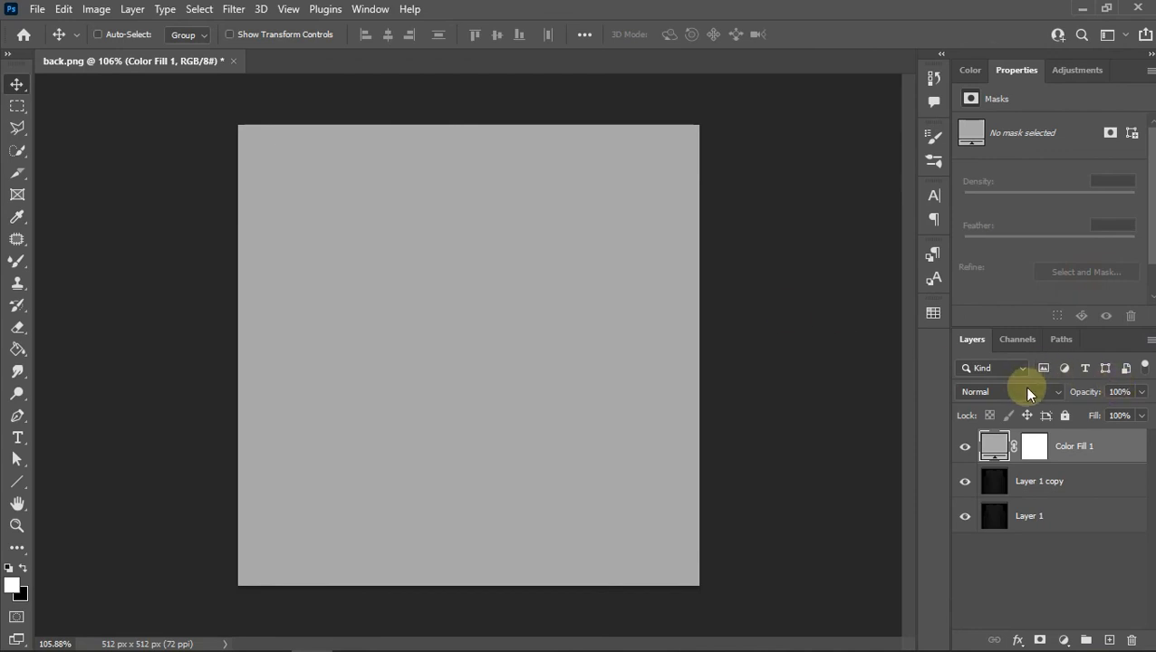
left_click(1027, 392)
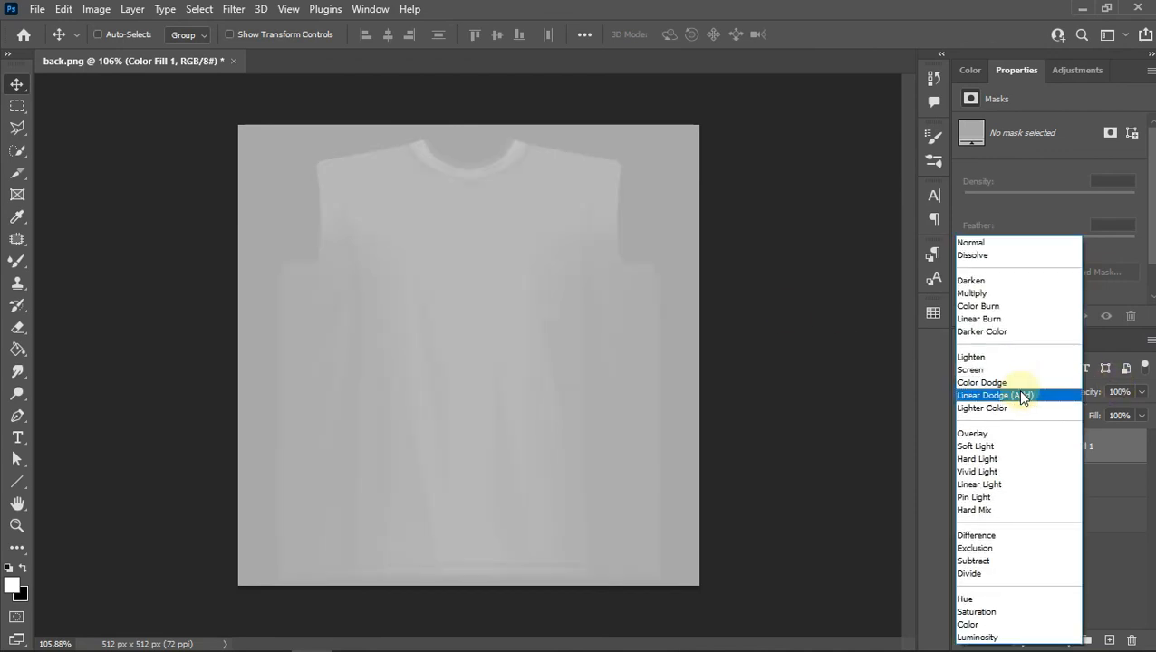
left_click(1022, 396)
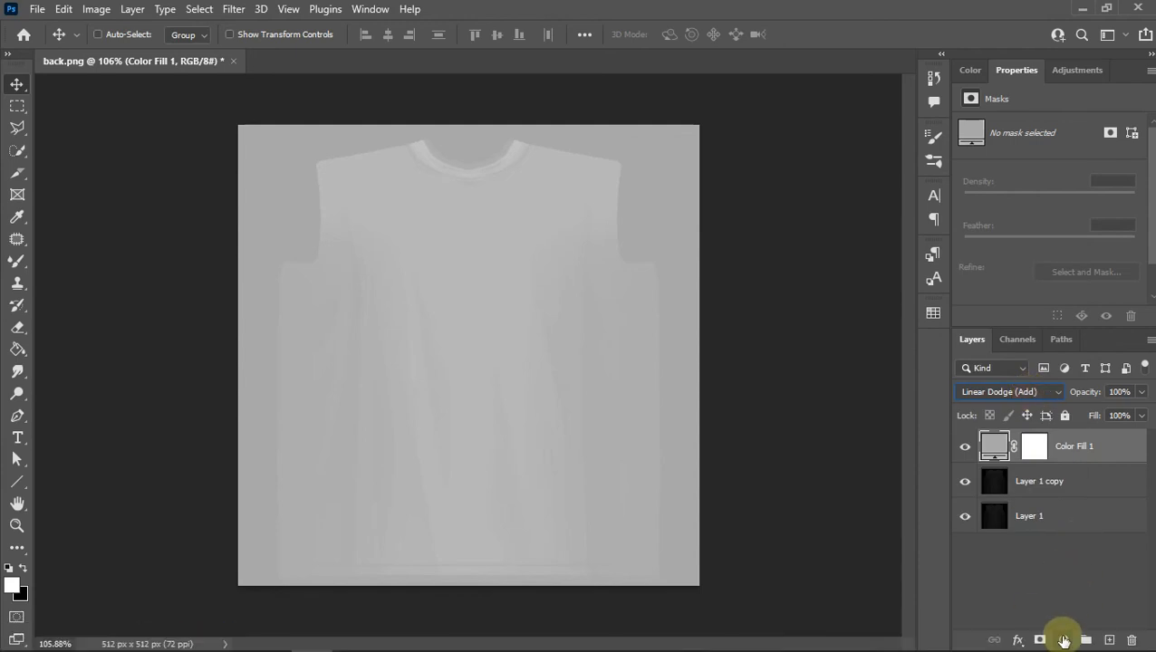
Try a Levels adjustment layer above the gray fill layer with the white input level set to 222.
left_click(1065, 641)
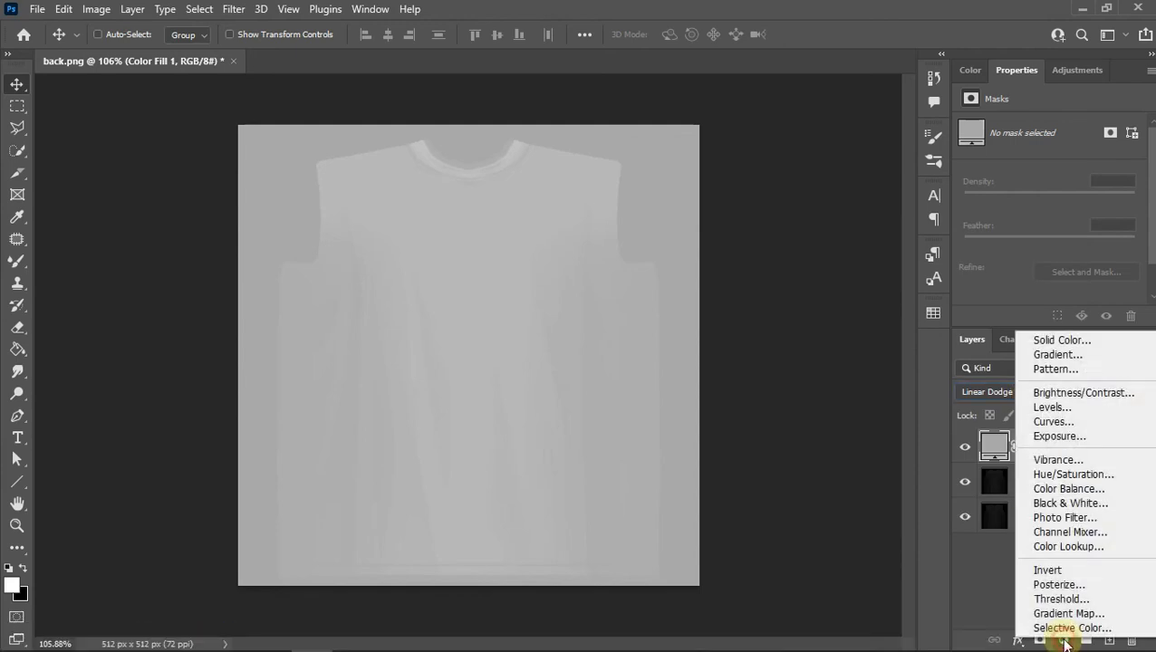
left_click(1058, 415)
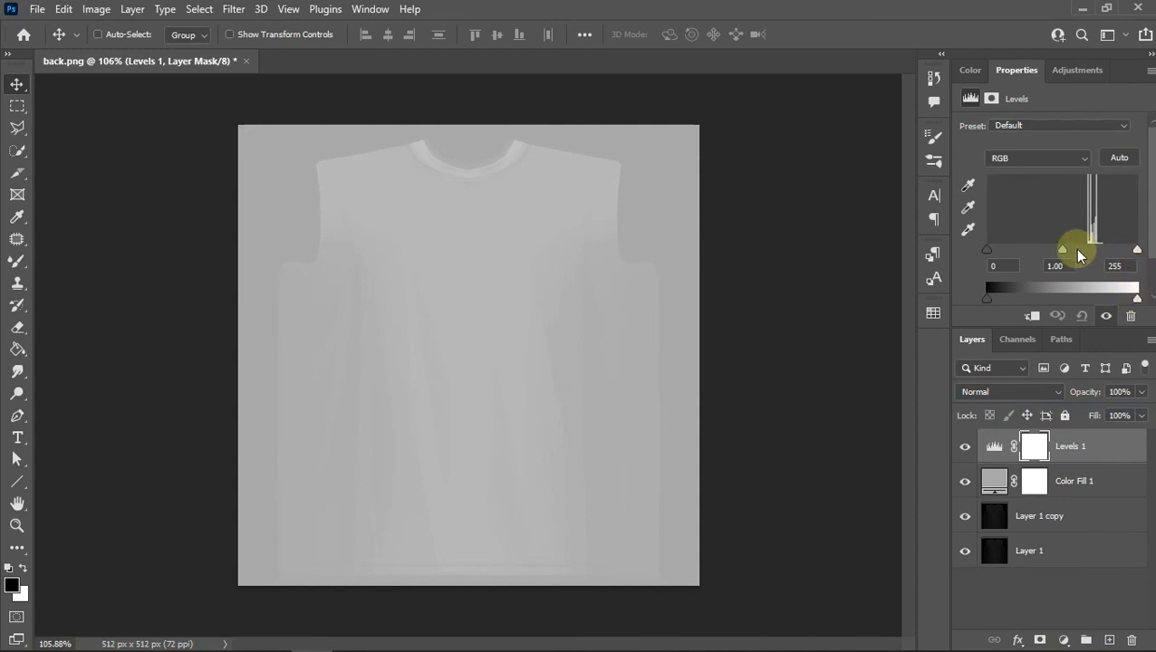
mouse_move(1137, 250)
left_mouse_down()
mouse_move(1105, 251)
mouse_move(1117, 250)
left_mouse_up()
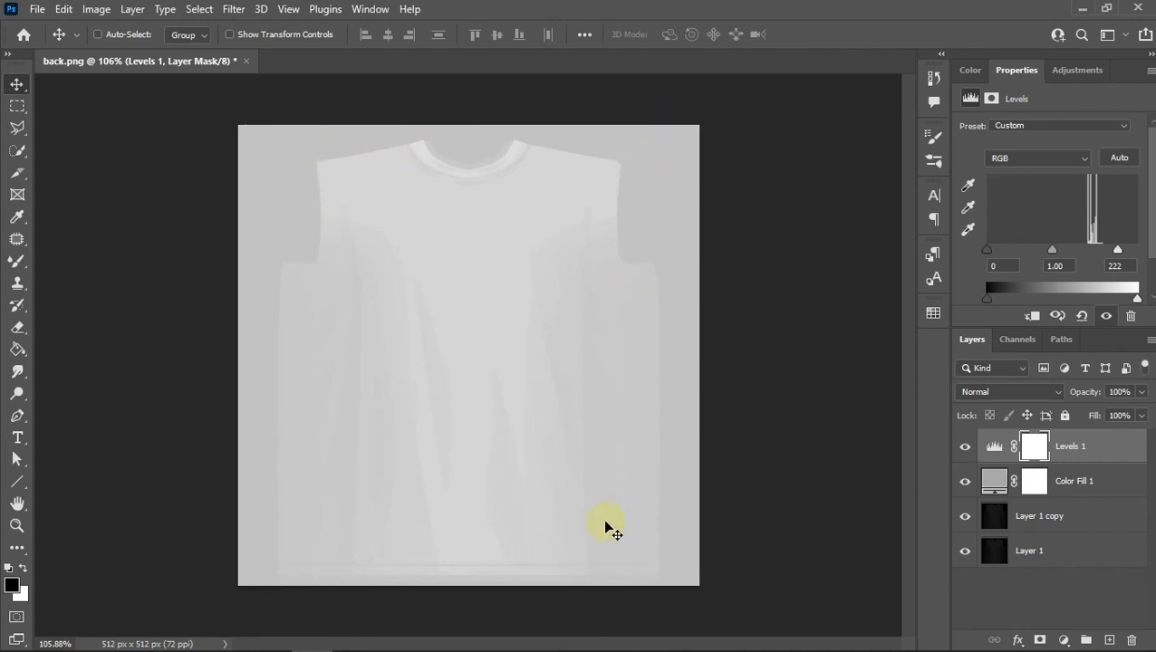
Add a second Levels layer and a Curves adjustment layer above the first Levels layer, and delete the second Levels layer.
left_click(1063, 640)
left_click(1082, 408)
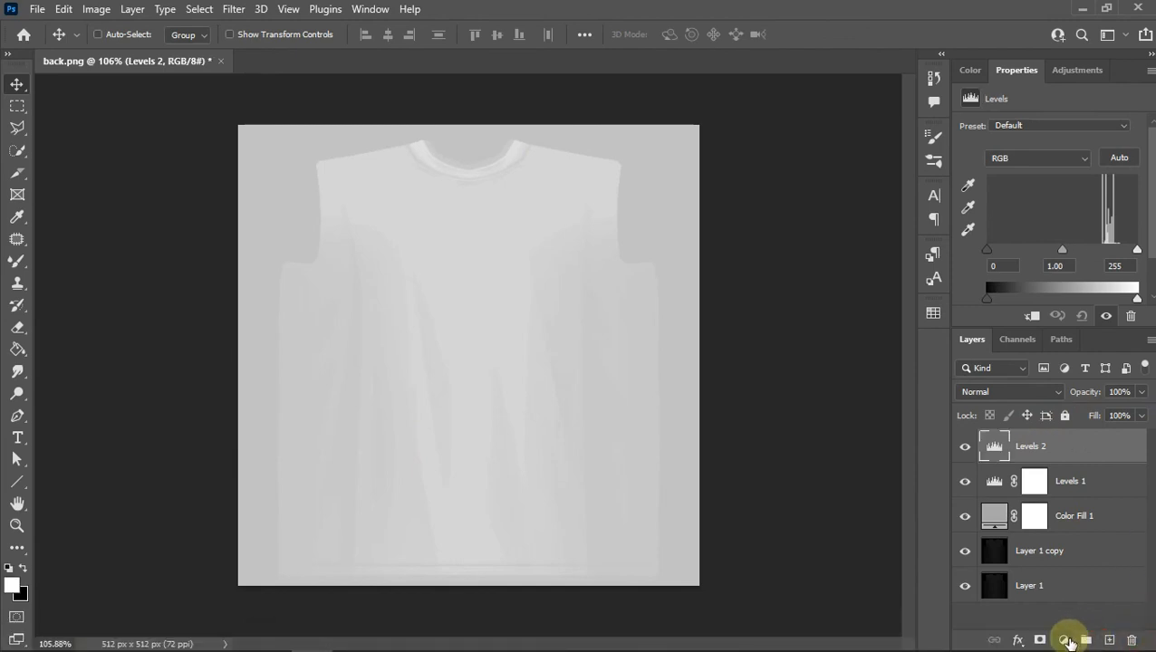
left_click(1064, 639)
left_click(1051, 422)
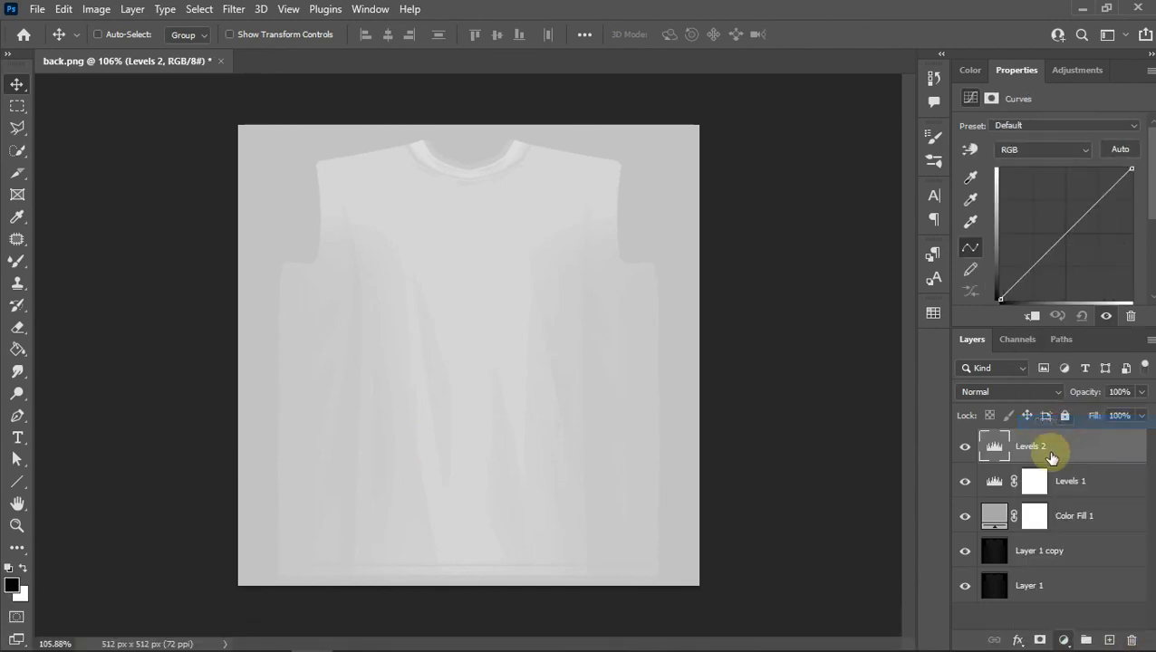
left_click(1053, 489)
key("Delete")
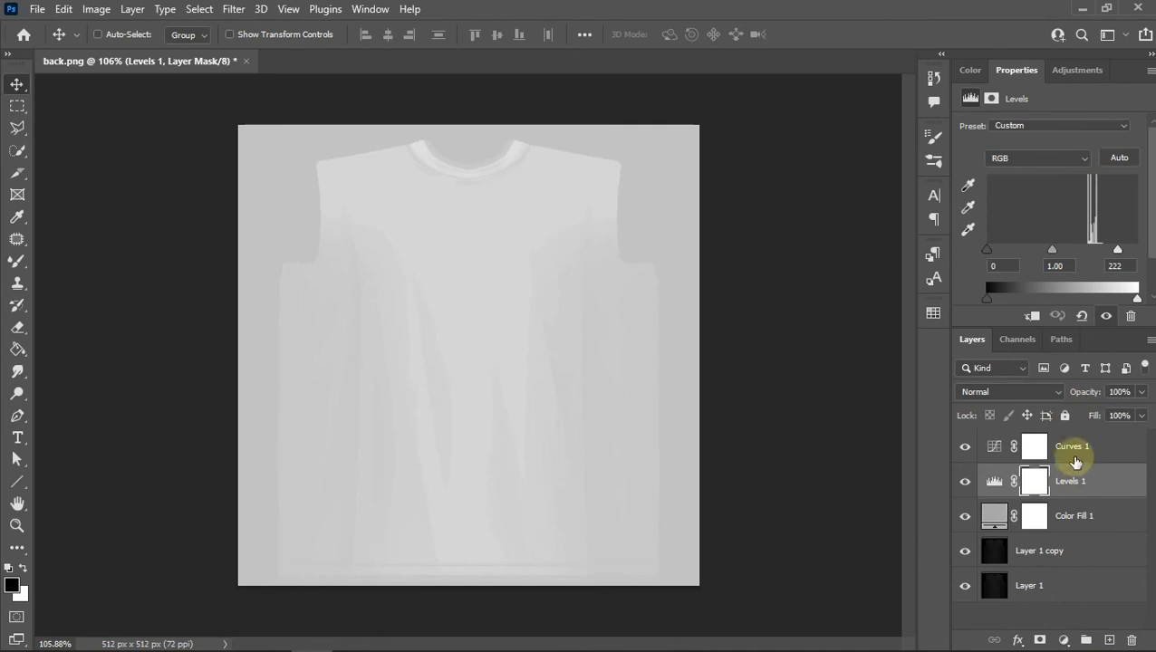
Pull the Curves adjustment's highlight and shadow points below the diagonal to darken the shirt's folds.
left_click(1074, 453)
mouse_move(1076, 223)
left_mouse_down()
mouse_move(1096, 237)
mouse_move(1093, 215)
left_mouse_up()
mouse_move(1023, 276)
left_mouse_down()
mouse_move(1054, 291)
mouse_move(1009, 256)
mouse_move(1037, 277)
left_mouse_up()
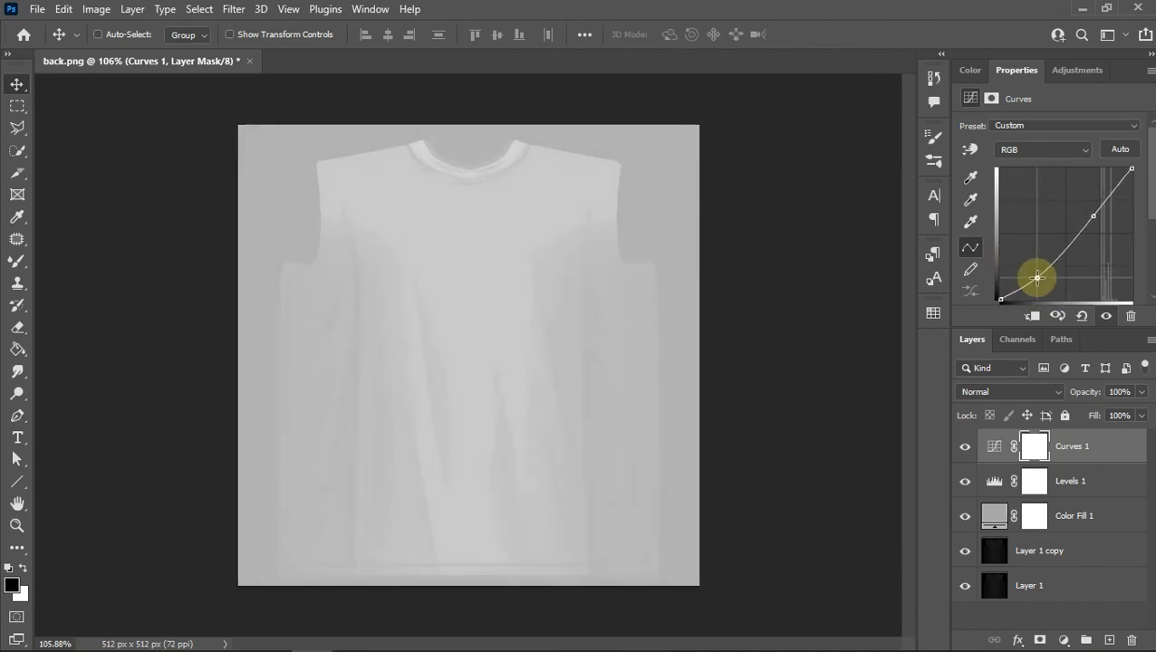
Delete the Curves and Levels adjustment layers above the gray fill layer.
left_click(1131, 640)
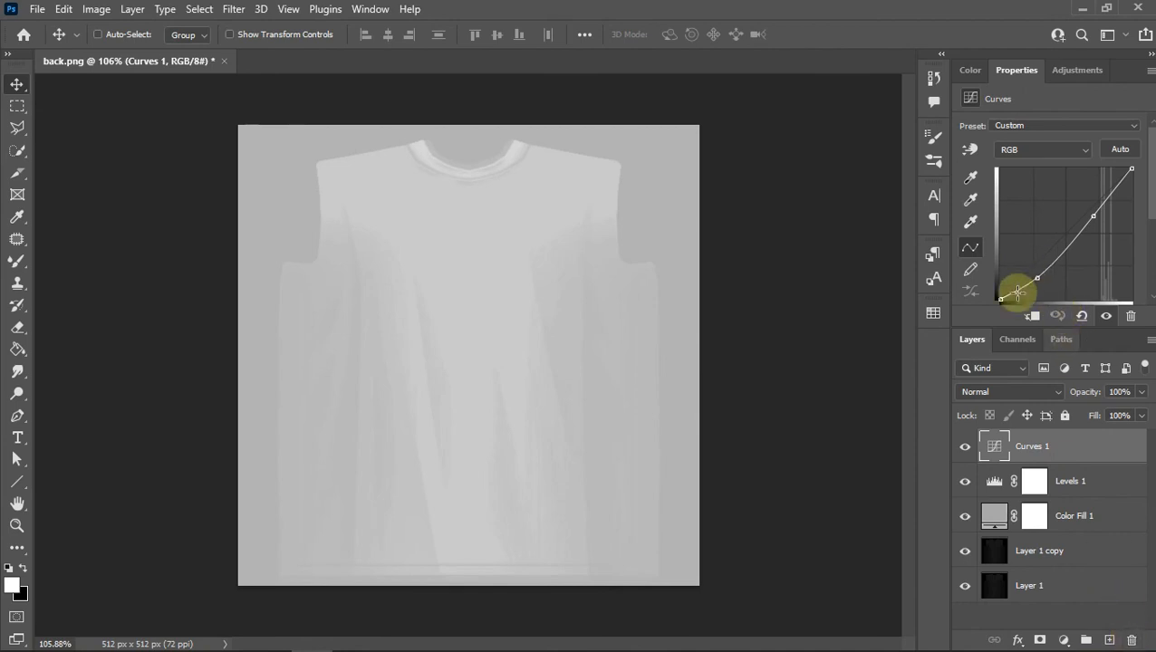
left_click(1131, 641)
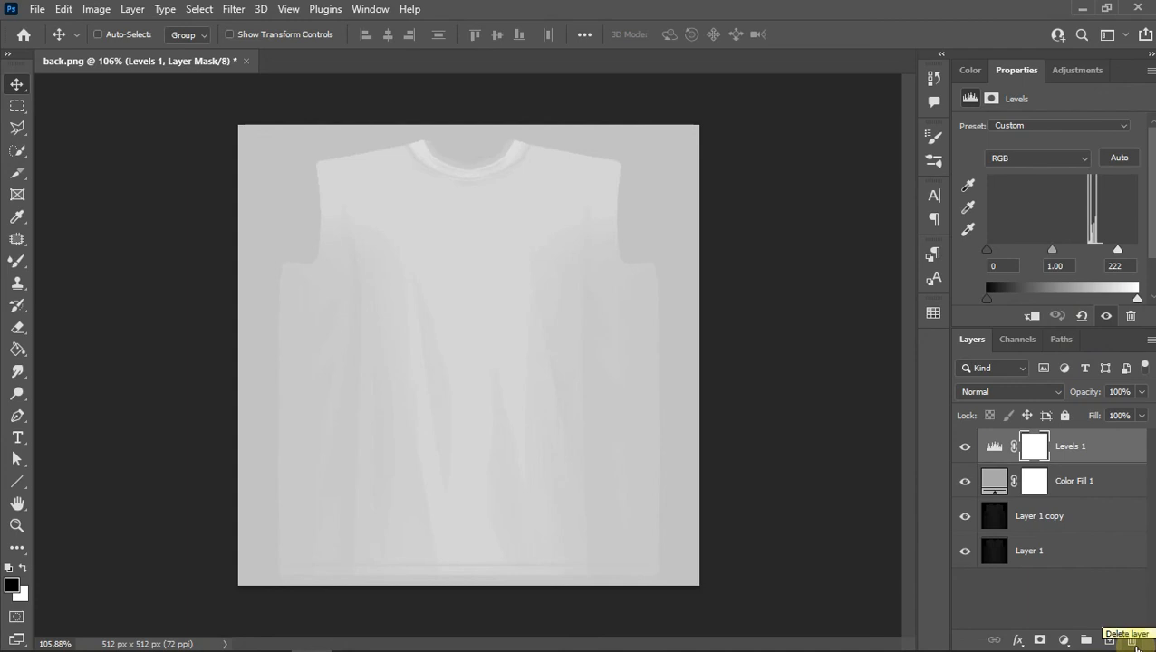
left_click(1131, 640)
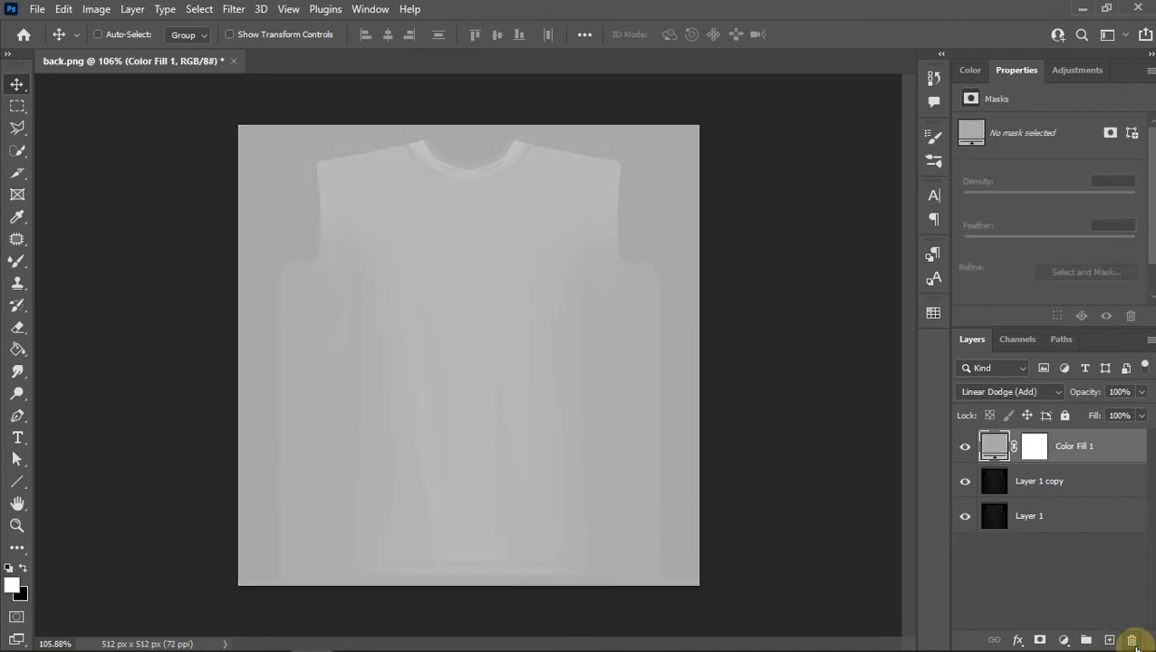
left_click(1131, 641)
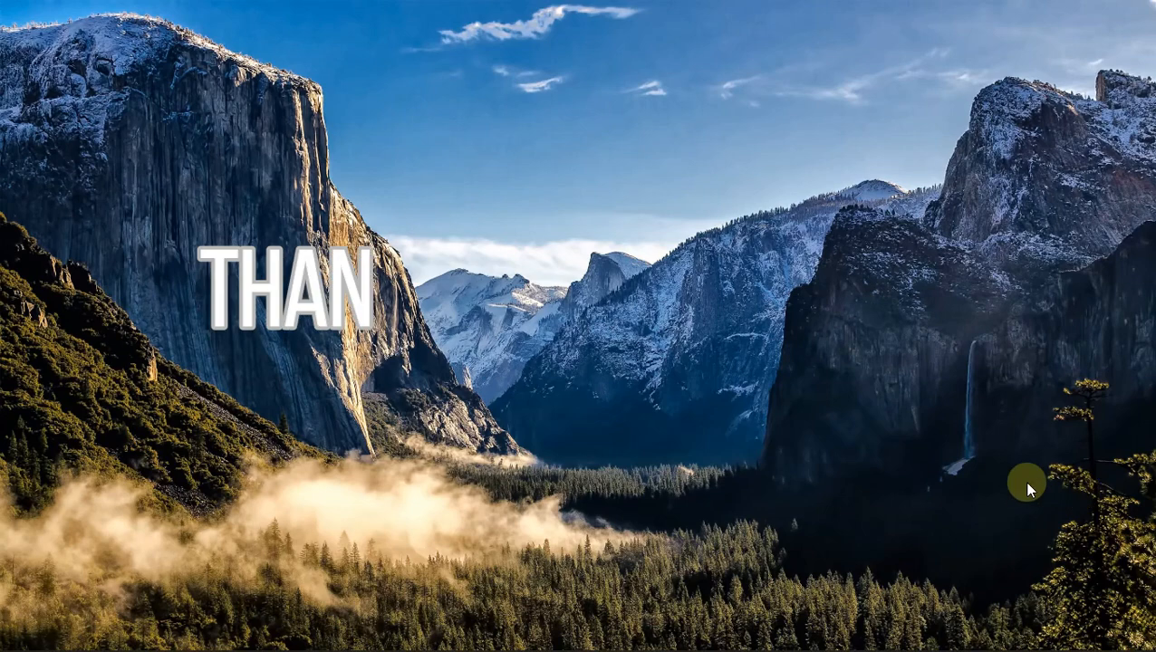